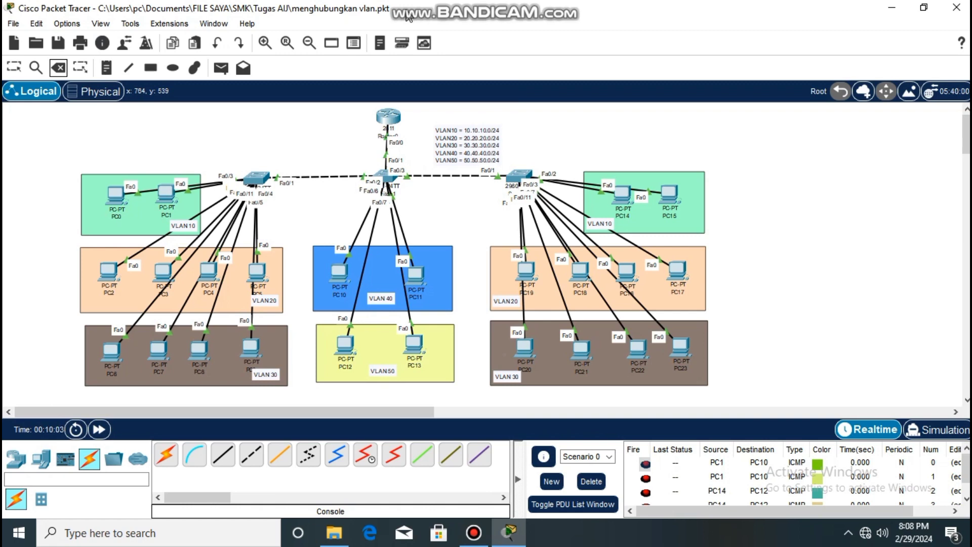
Add a new PC to the workspace beside the 2811 router, above the switches.
left_click(201, 460)
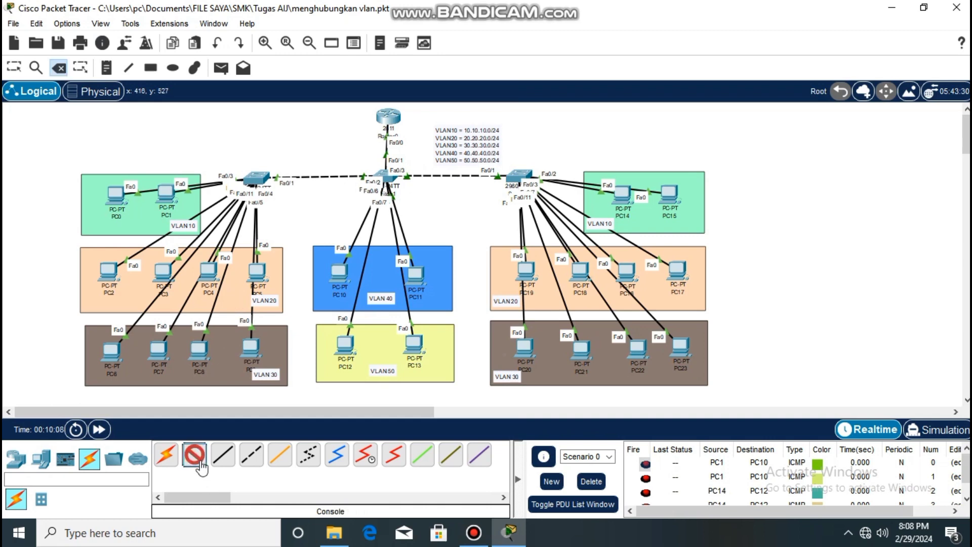
left_click(17, 459)
left_click(40, 459)
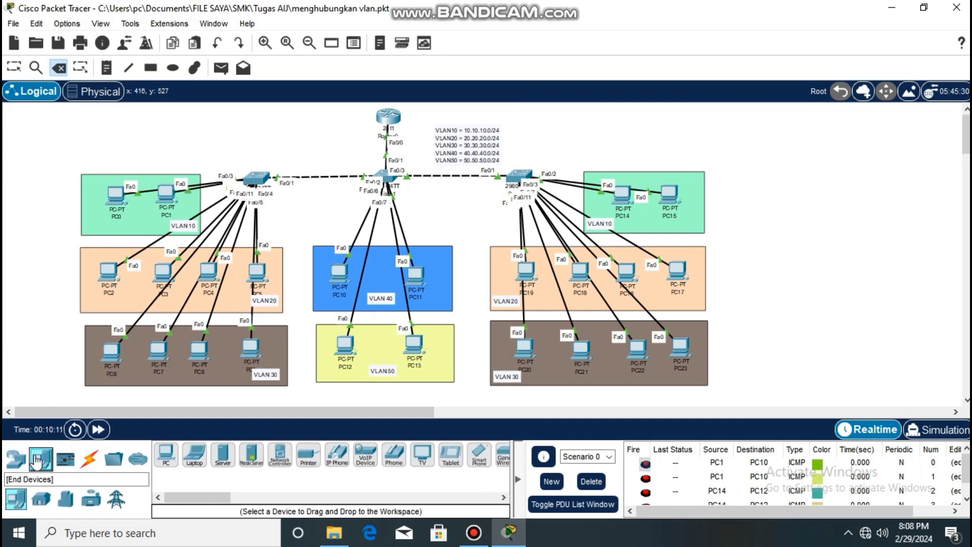
left_click(165, 455)
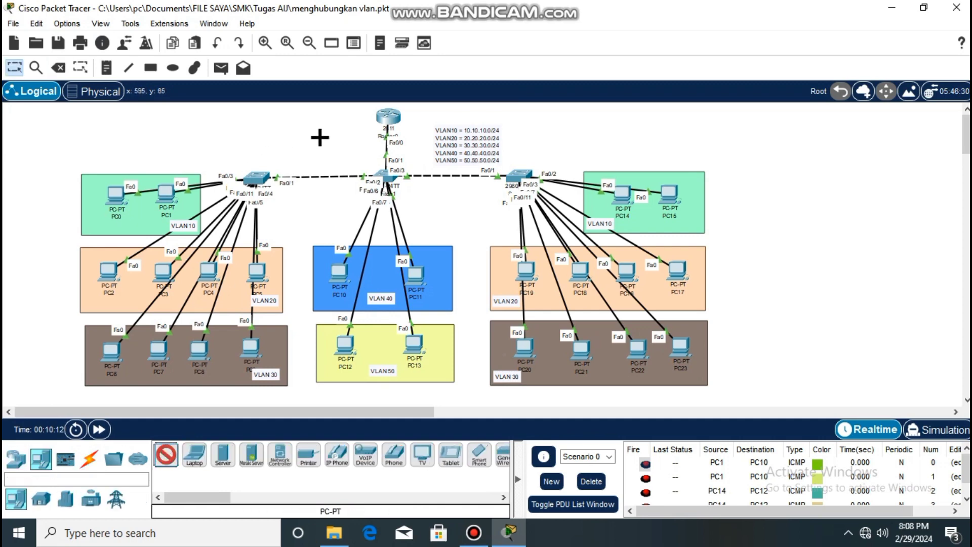
left_click(316, 135)
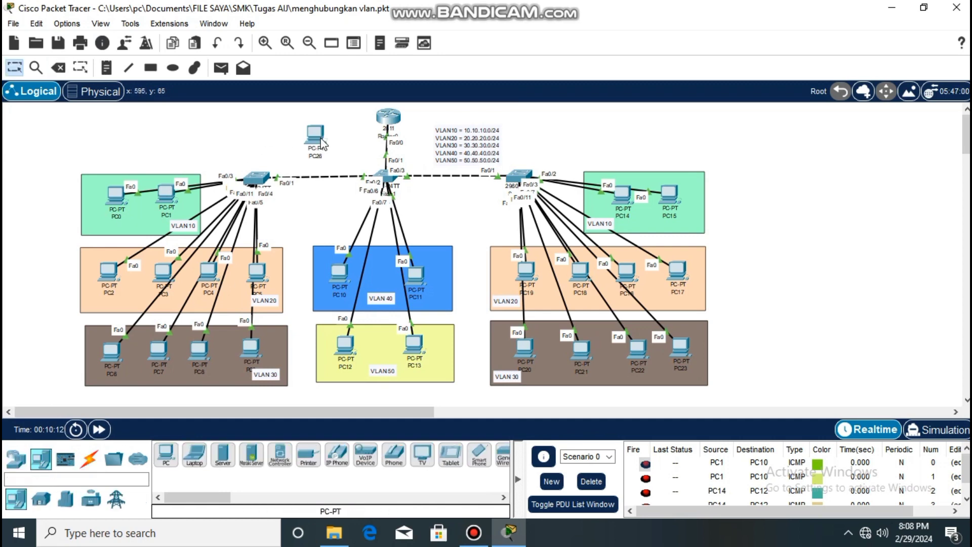
Connect a console cable from the router's Console port to the new PC's RS 232 port.
left_click(90, 458)
left_click(195, 455)
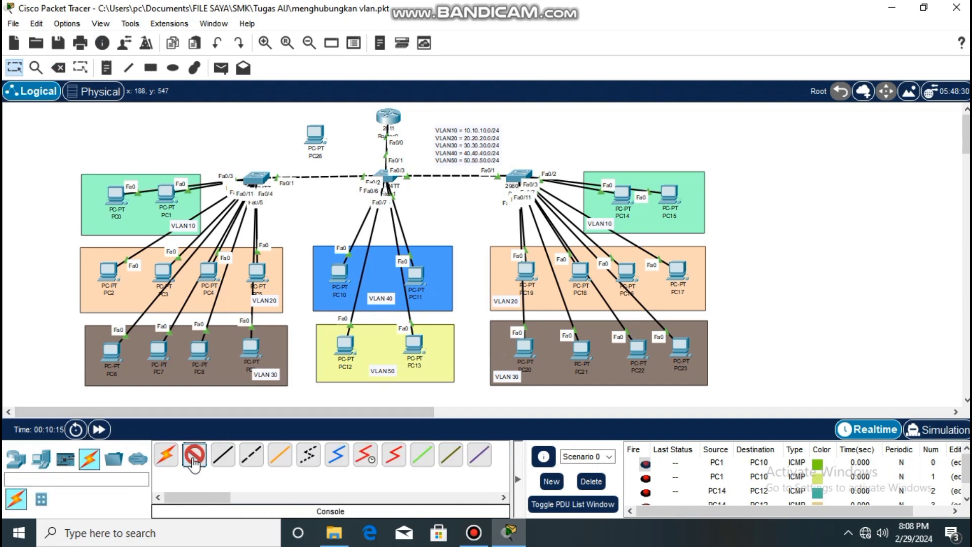
left_click(392, 117)
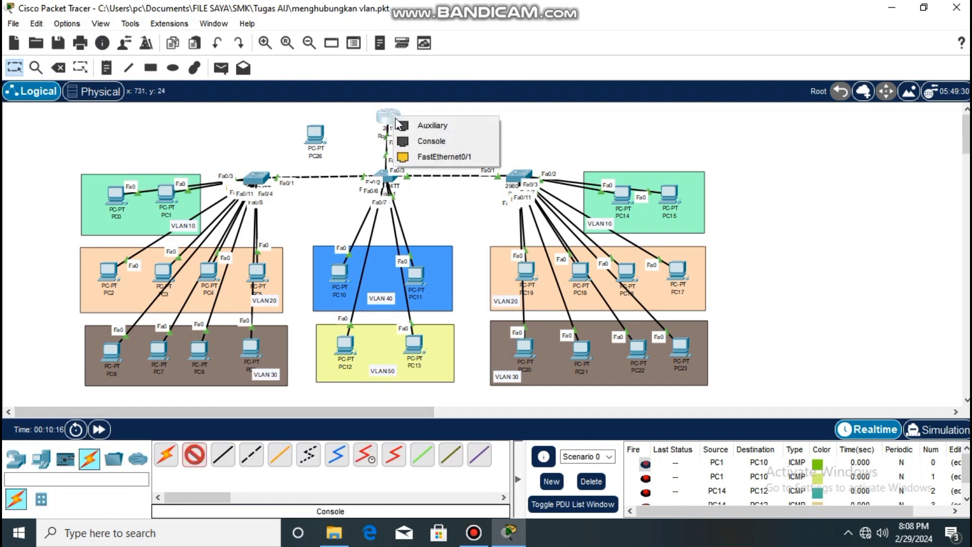
left_click(414, 143)
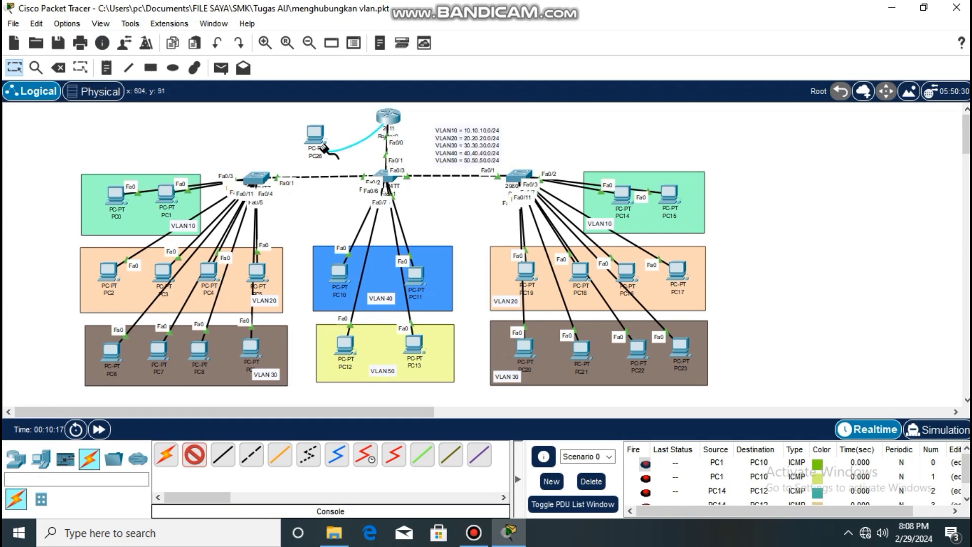
left_click(319, 134)
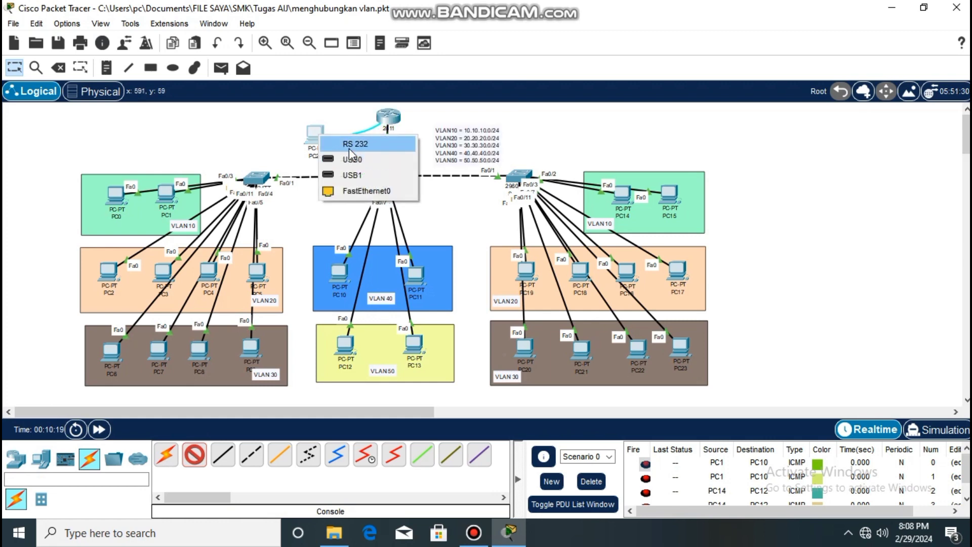
left_click(348, 147)
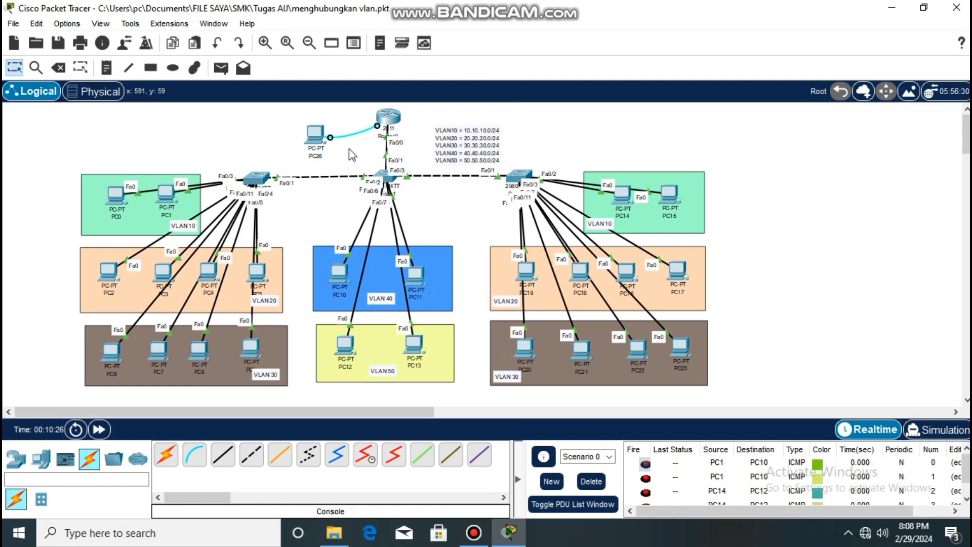
View the router's command line directly and through a terminal session on the newly added PC with the default port settings.
left_click(386, 124)
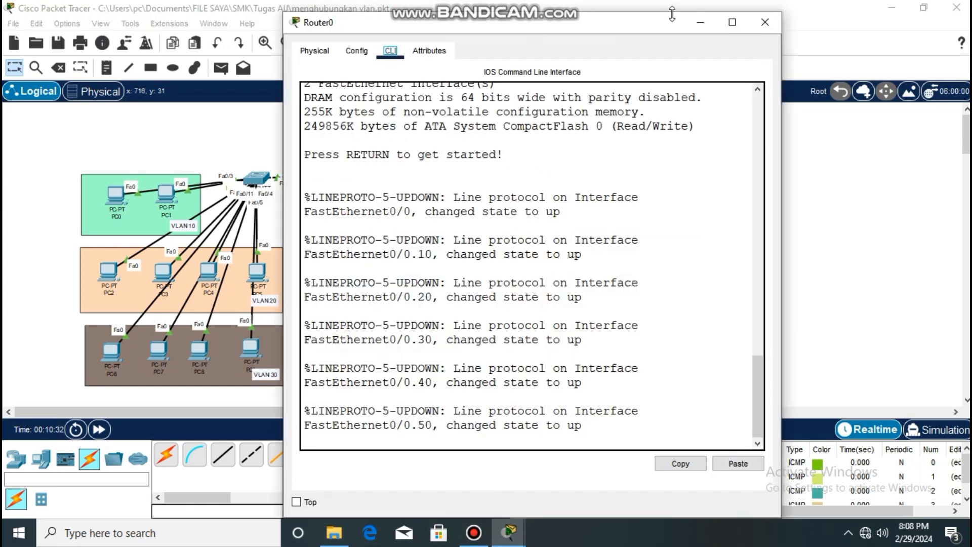
left_click(764, 24)
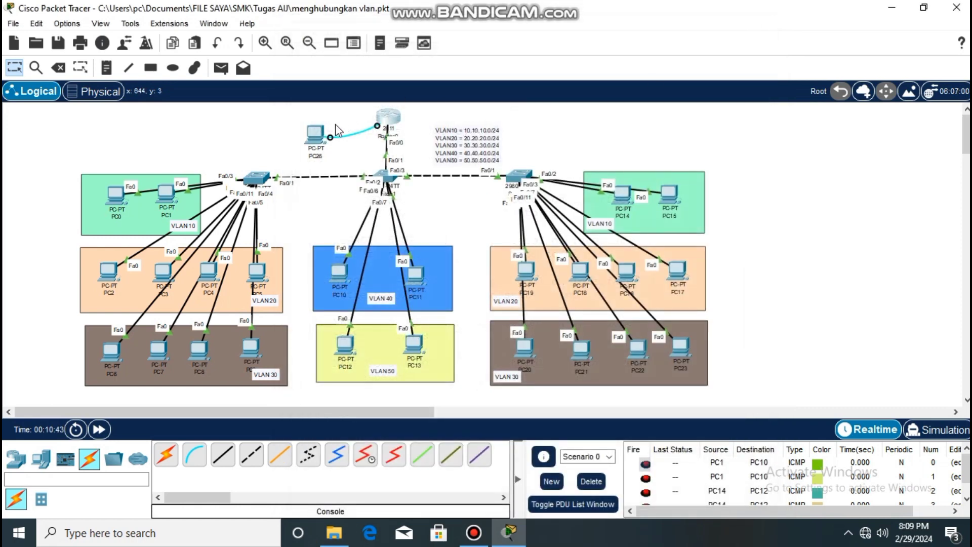
left_click(316, 134)
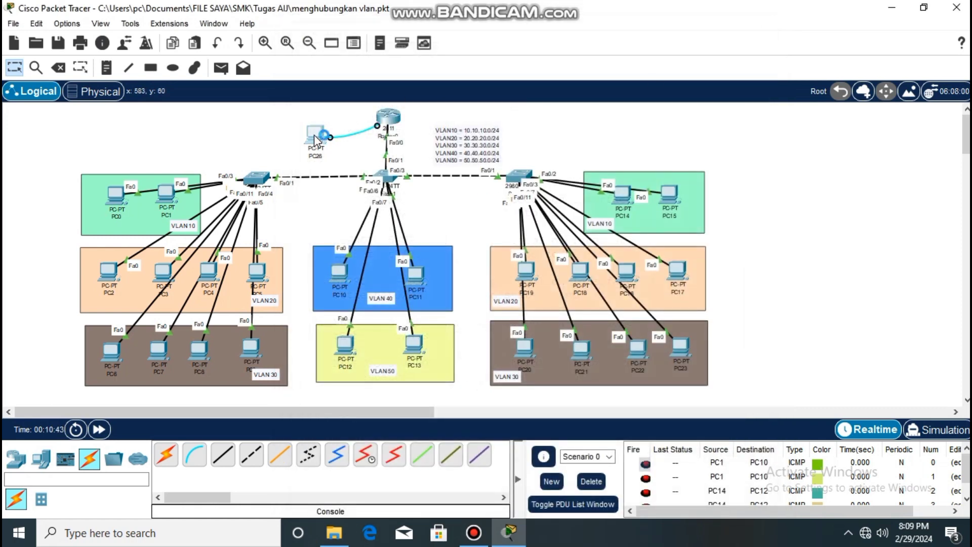
left_click(530, 120)
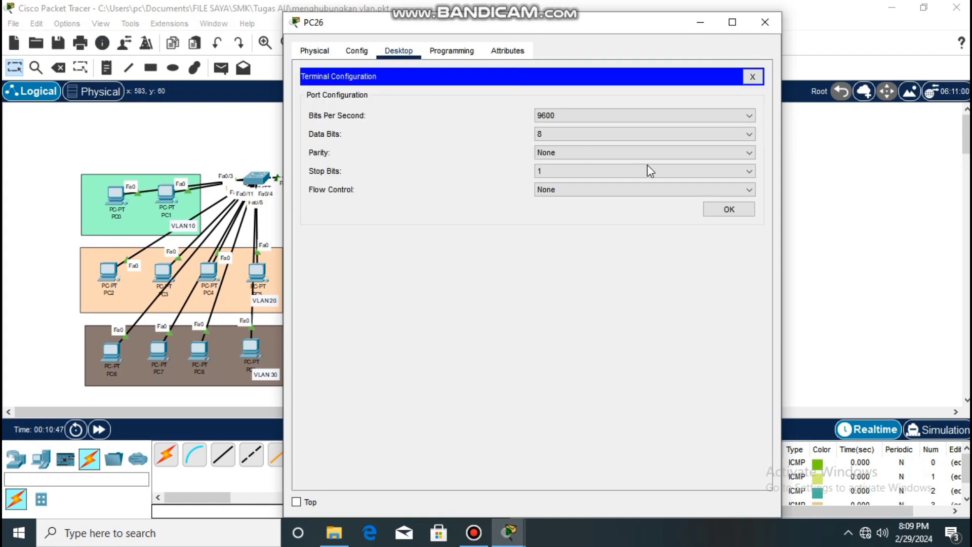
left_click(729, 210)
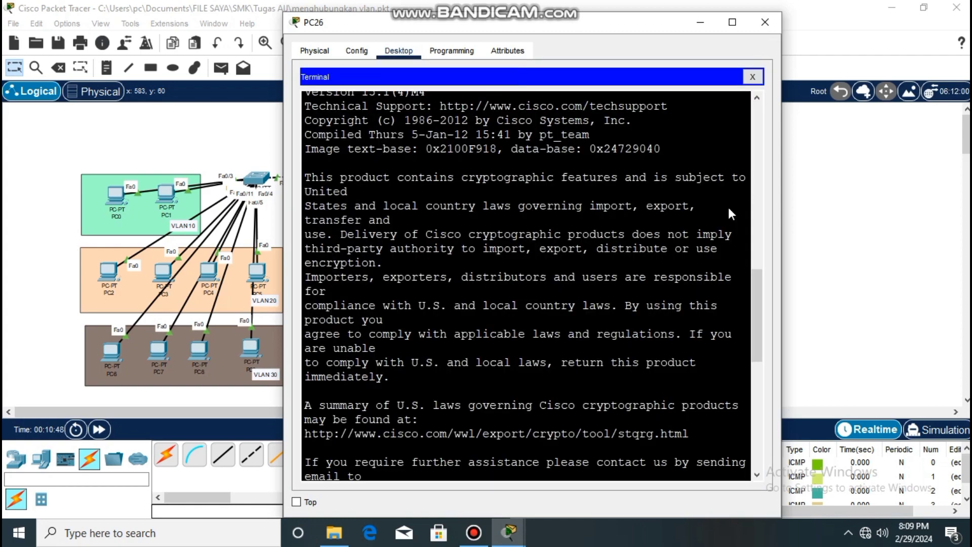
left_click_drag(565, 24, 745, 15)
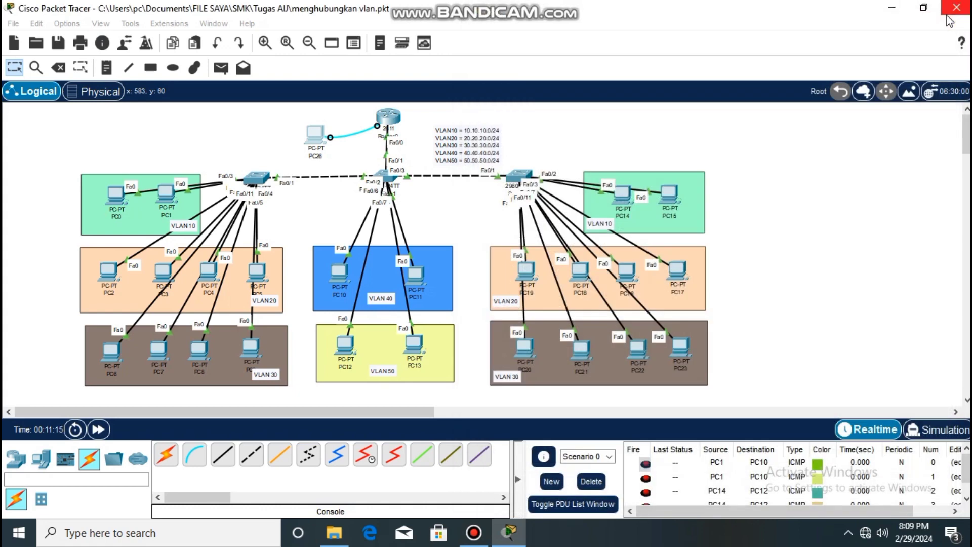
left_click(945, 15)
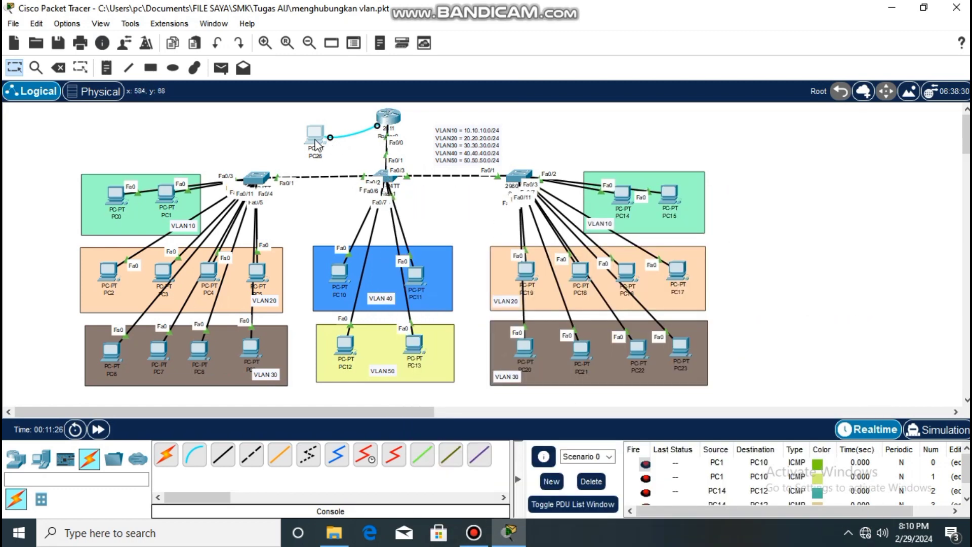
Enter privileged mode on the router and start global configuration with conf t.
mouse_move(390, 121)
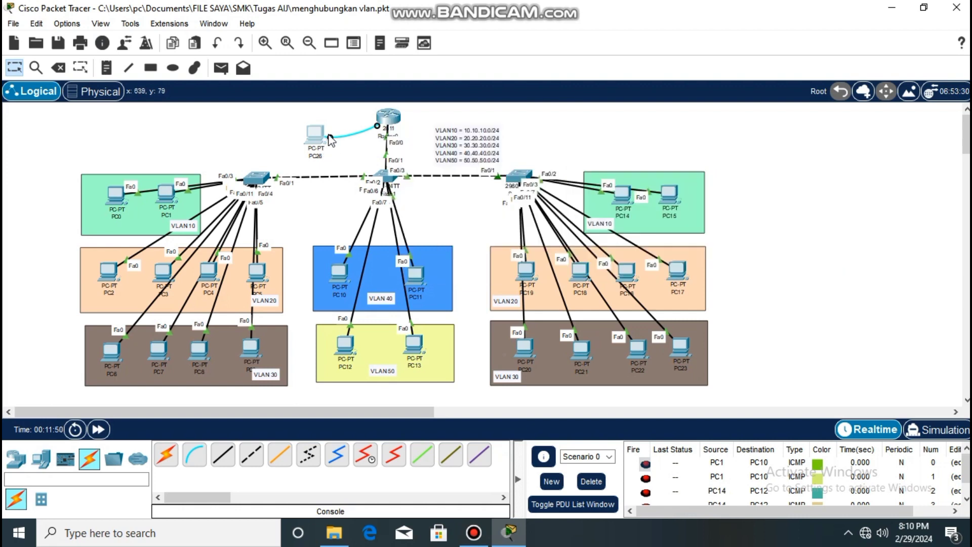
left_click(389, 118)
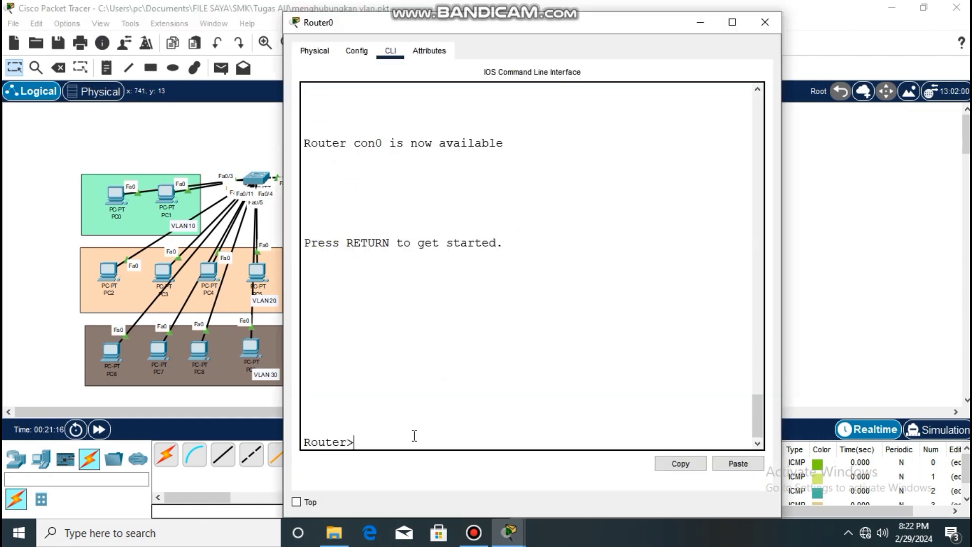
type("en")
key("Return")
type("conf t")
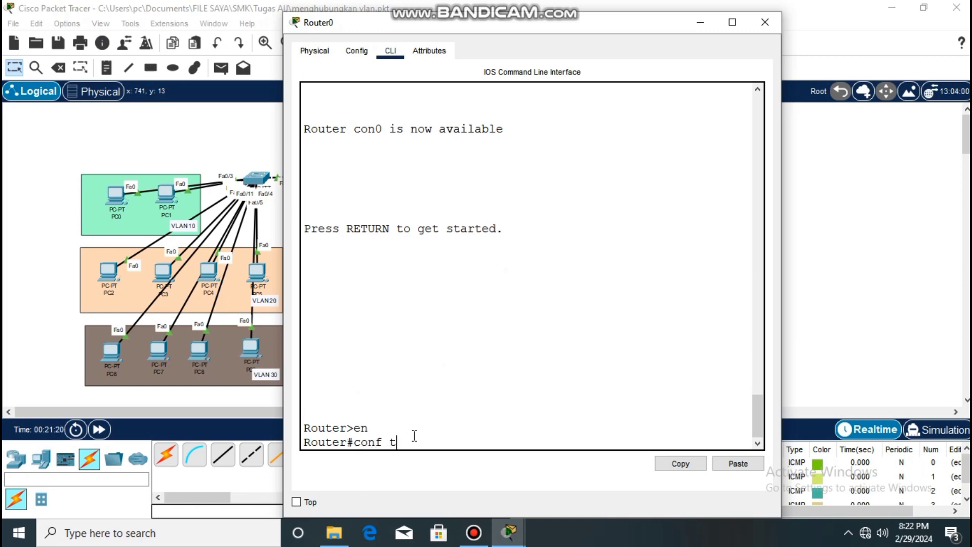
key("Return")
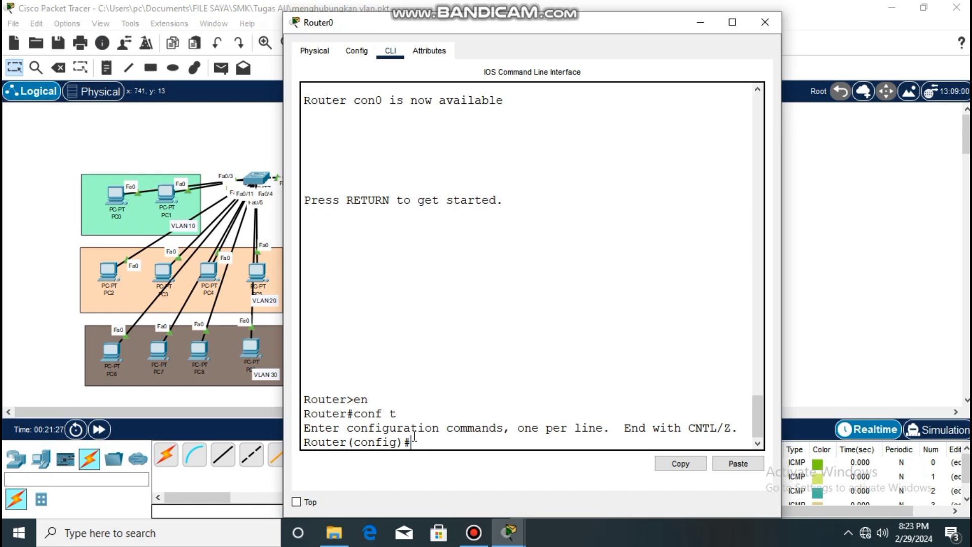
Check the permitted last line number for the VTY lines, and enter configuration for line vty 0 2.
type("line")
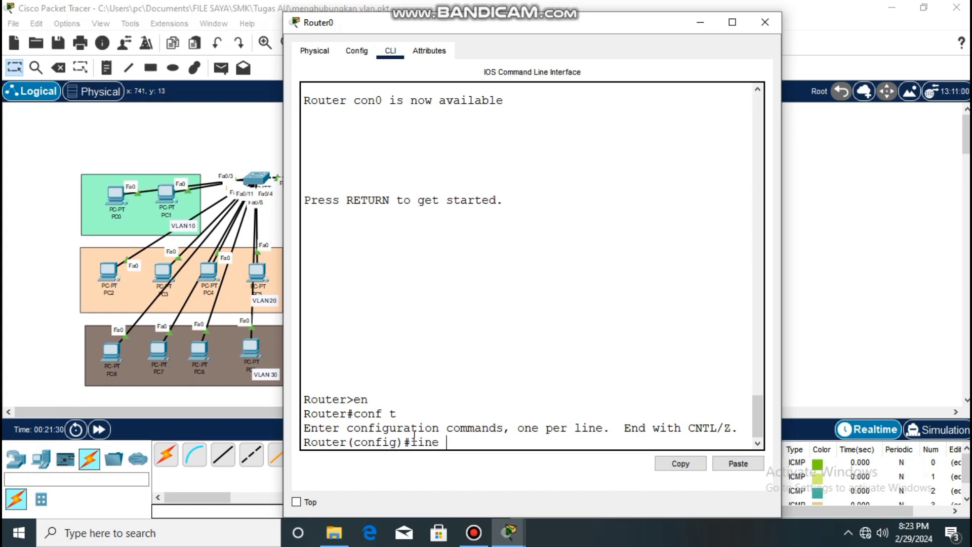
type(" vty 0")
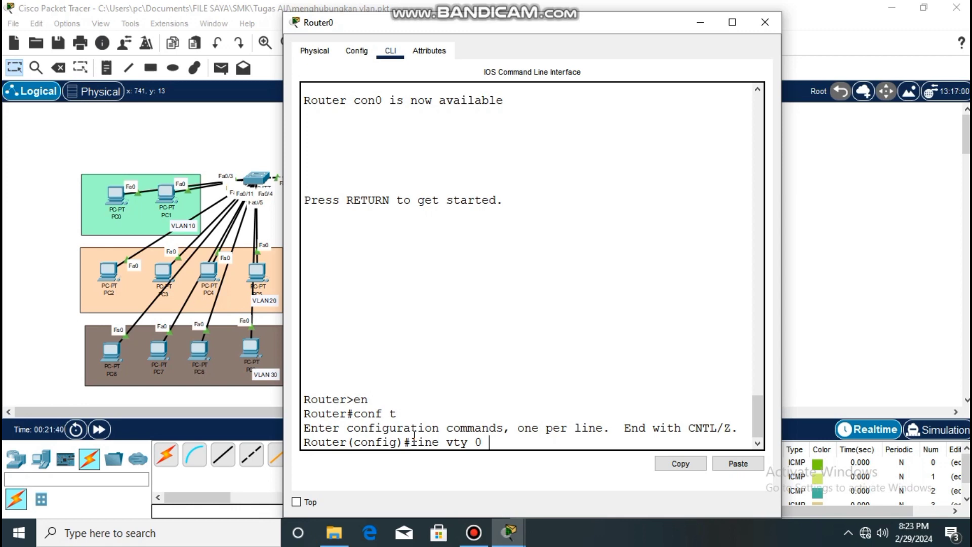
type("?")
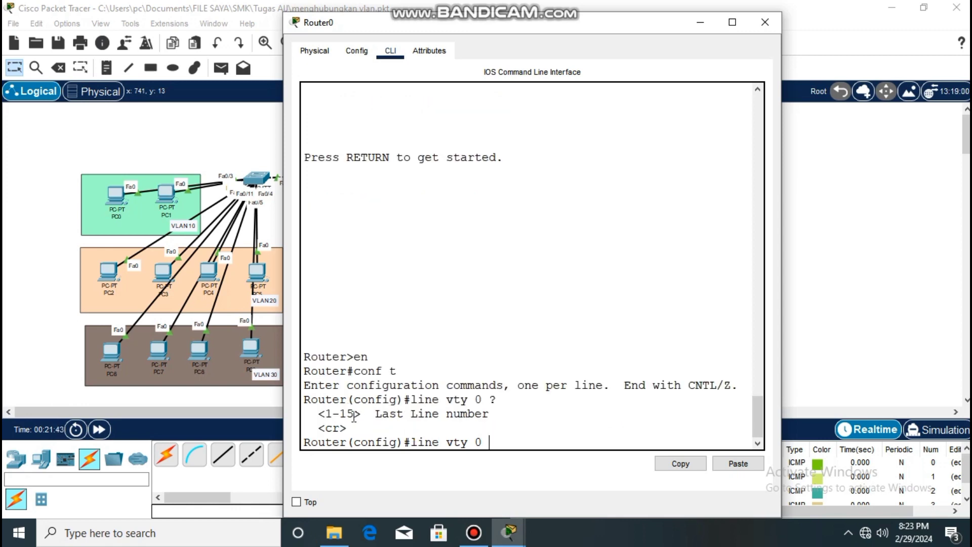
left_click_drag(355, 415, 327, 416)
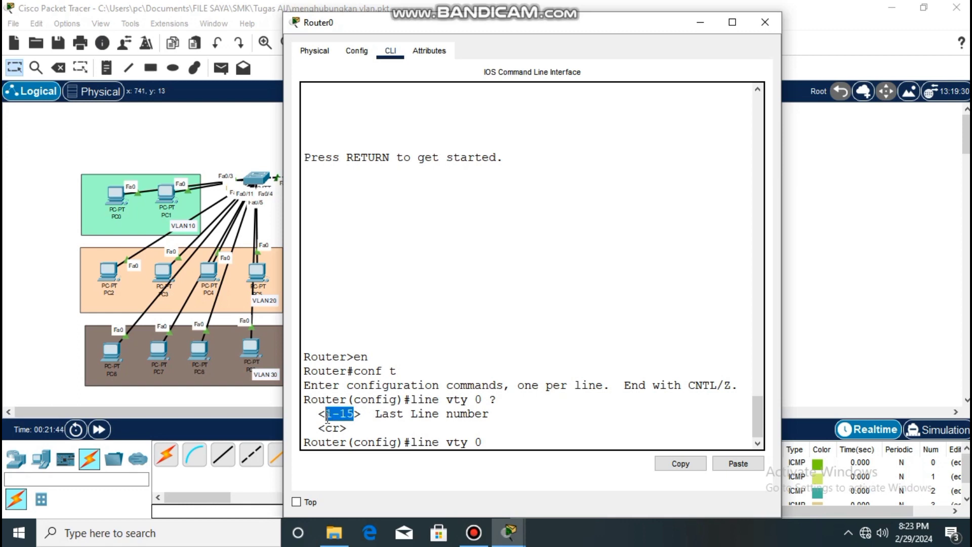
left_click(490, 438)
type("2")
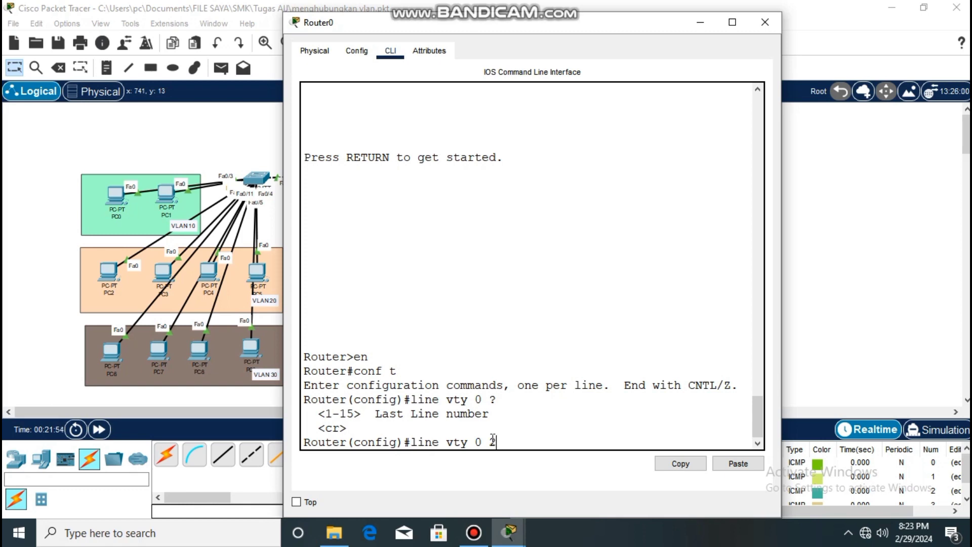
key("Return")
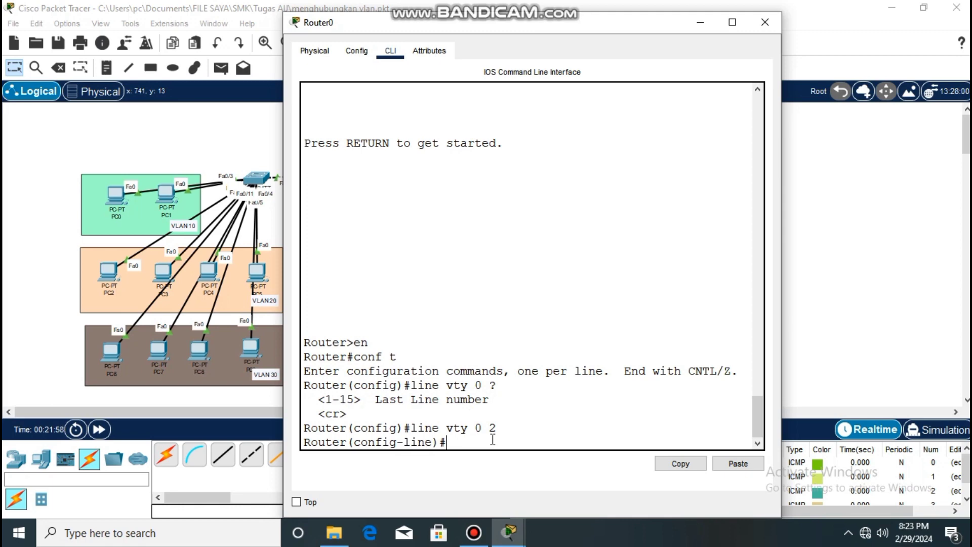
Set the password for the VTY lines and enable login on them.
type("pass")
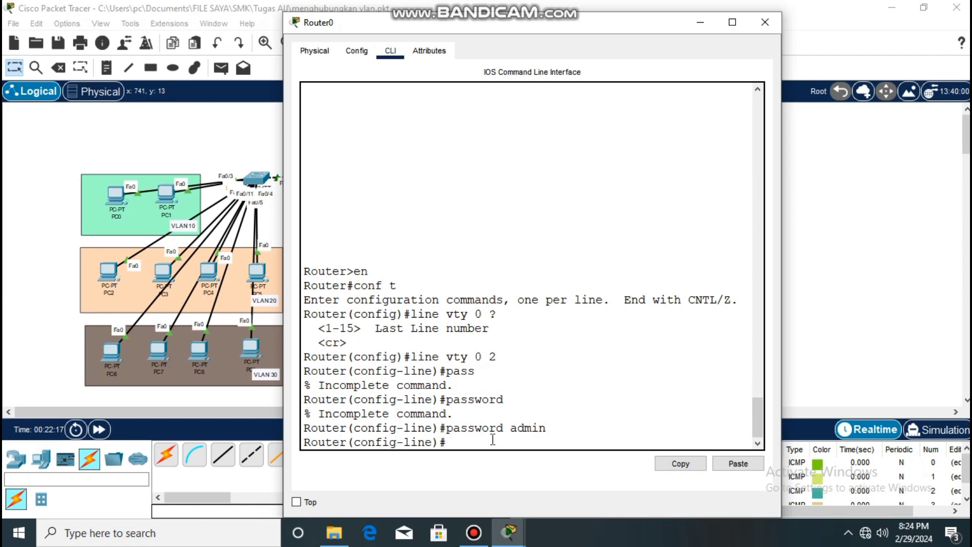
type("login")
key("Return")
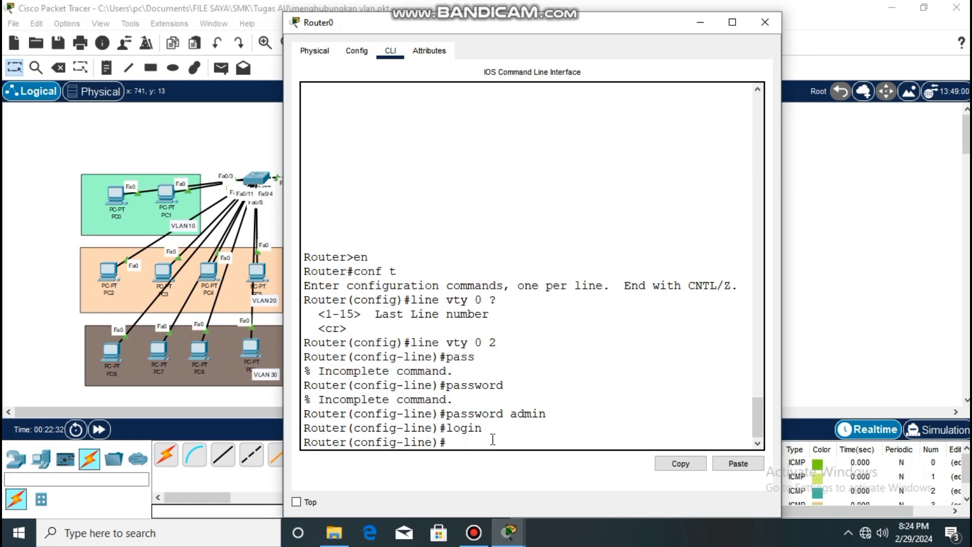
Allow Telnet on the VTY lines with transport input telnet, exit line configuration, and close the router's window.
type("transport input")
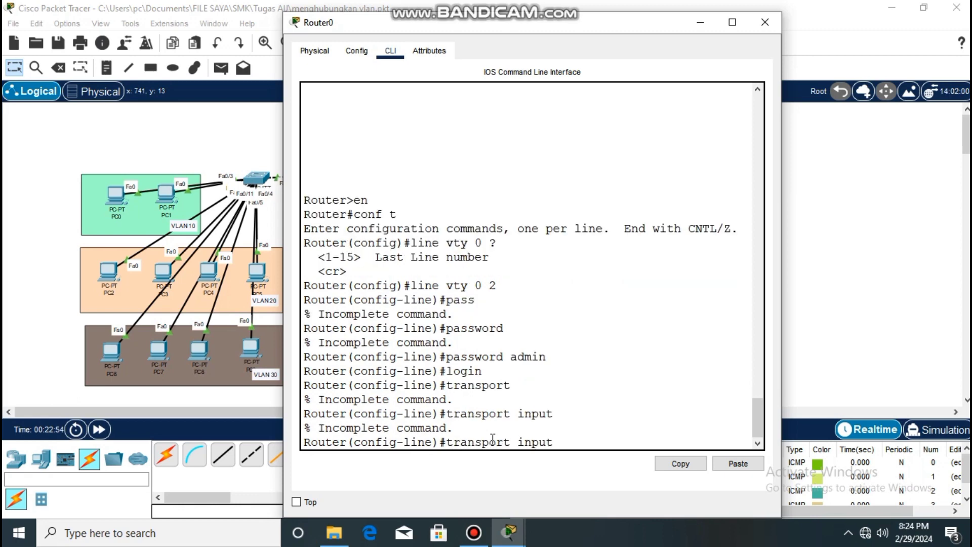
type("elnet")
key("Return")
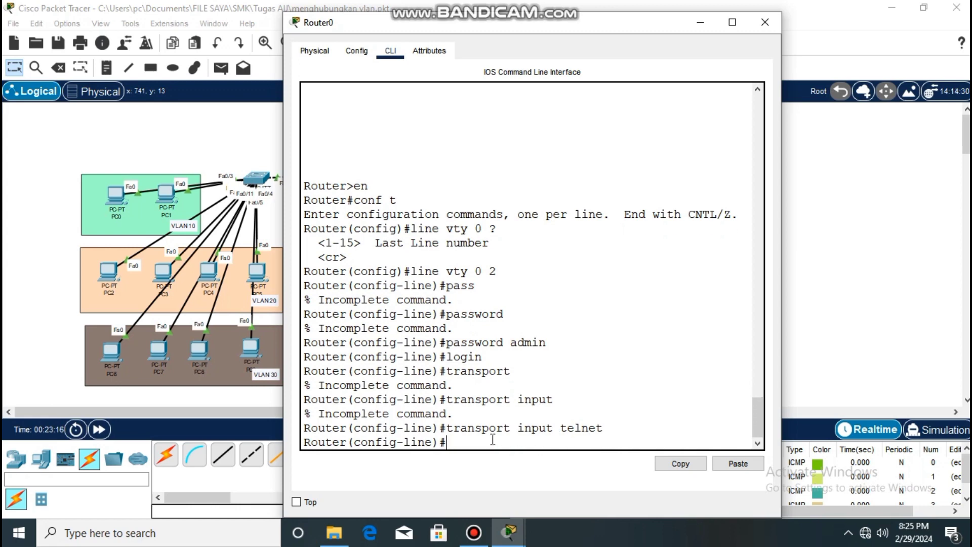
type("exit")
key("Return")
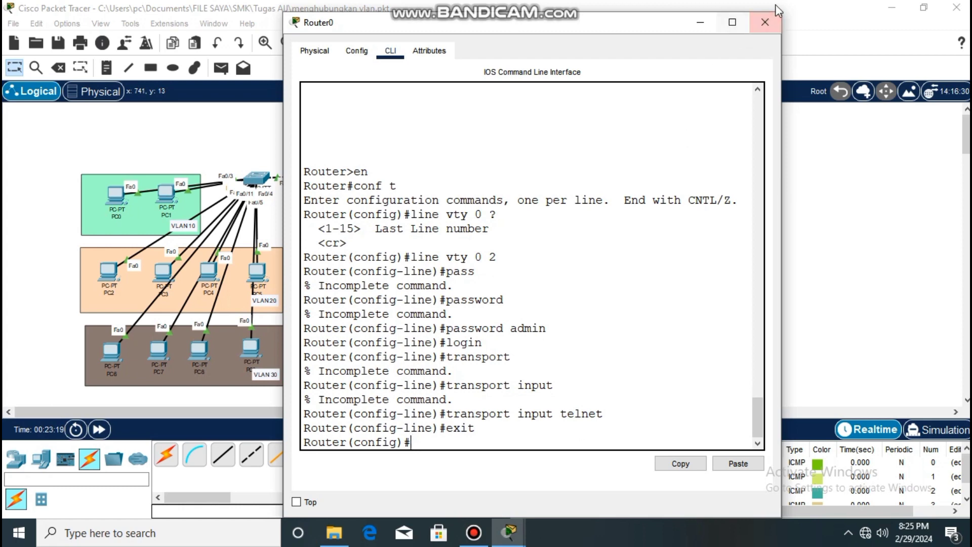
left_click(765, 21)
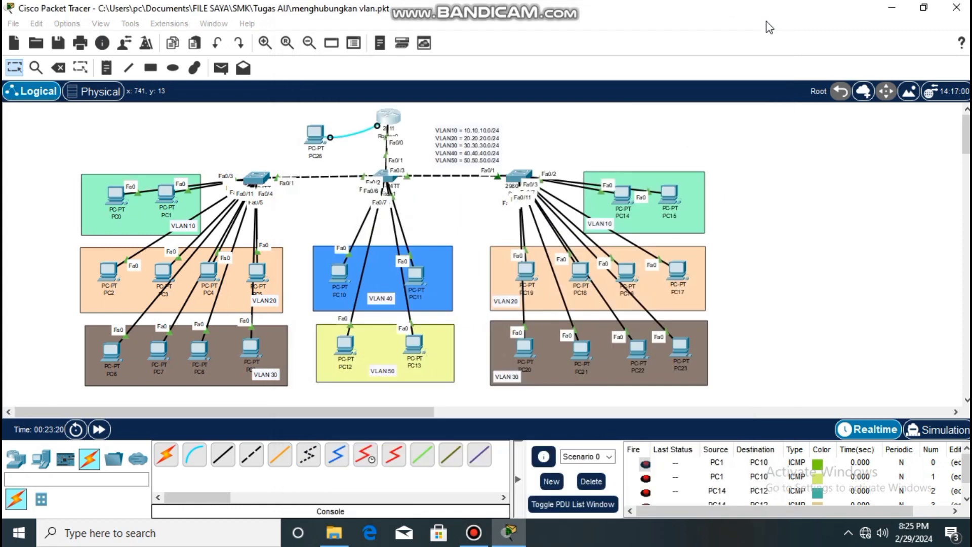
Open the Telnet / SSH client on PC11 in VLAN 40 and connect to 40.40.40.1 with connection type Telnet.
left_click(414, 275)
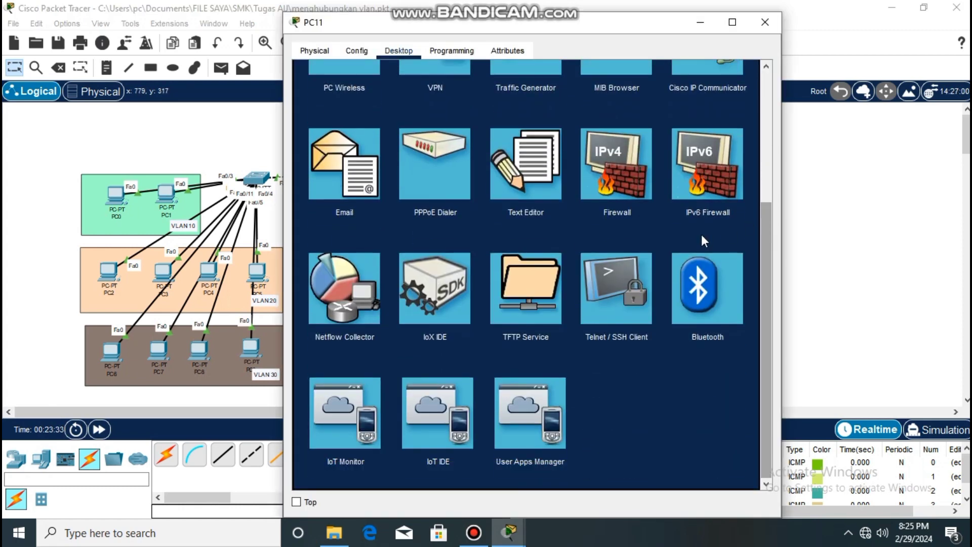
left_click(623, 313)
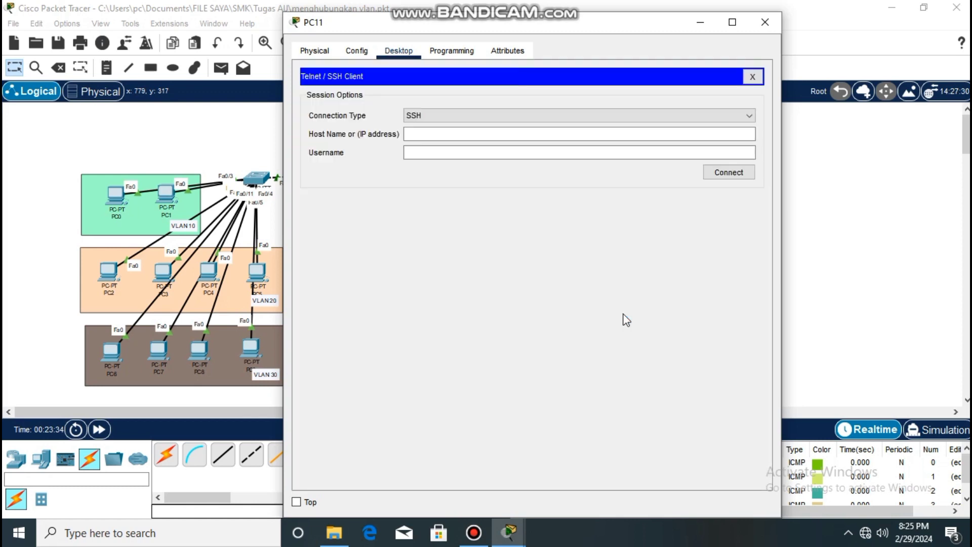
left_click(430, 121)
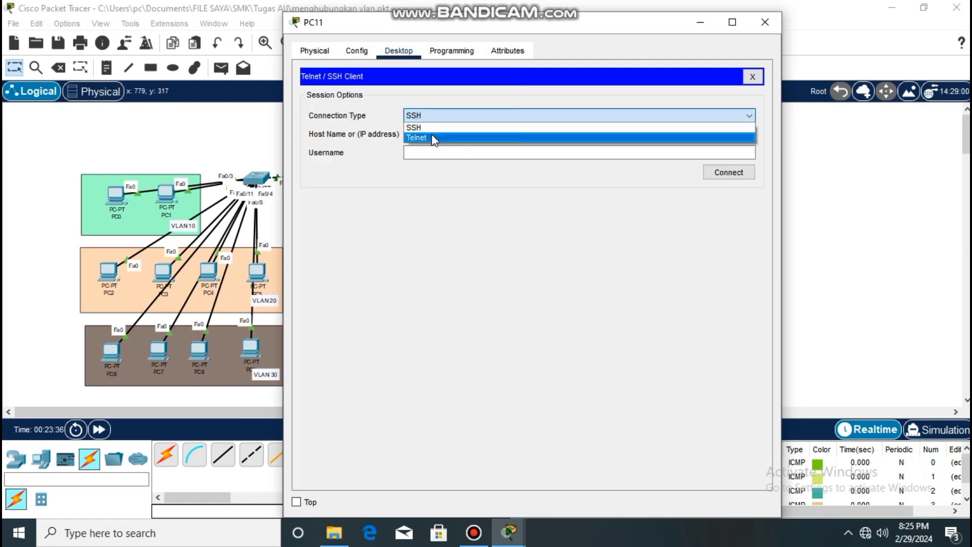
left_click(431, 137)
left_click(431, 134)
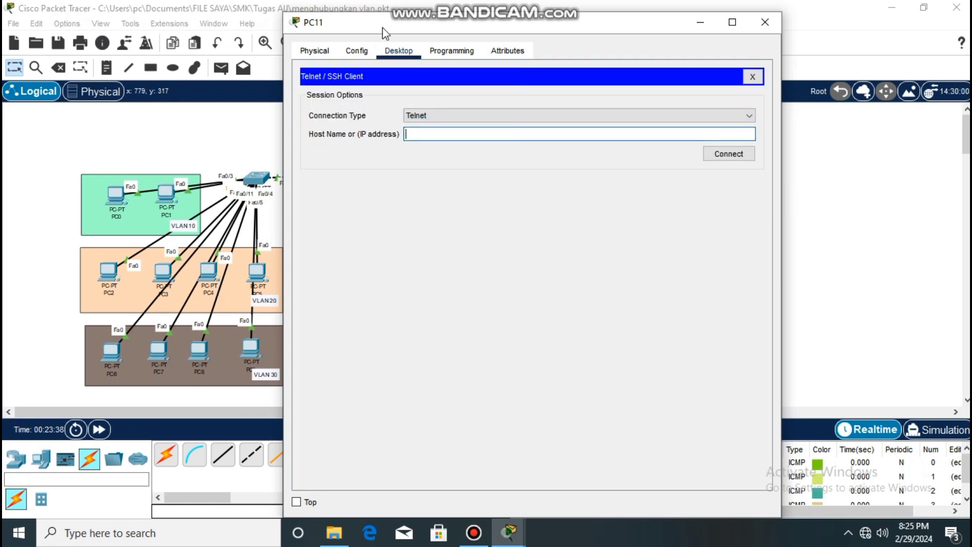
left_click_drag(385, 33, 625, 29)
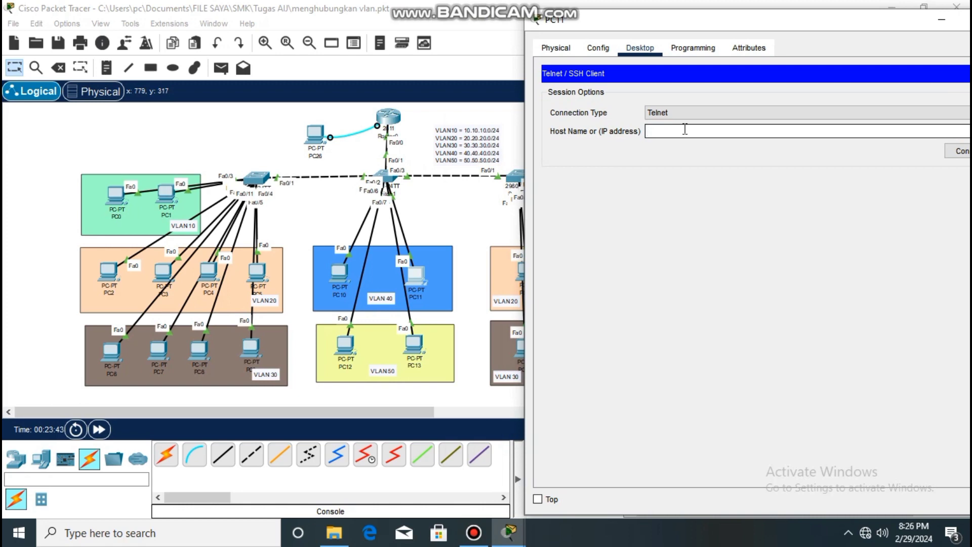
type("40.40.40.1")
left_click(949, 156)
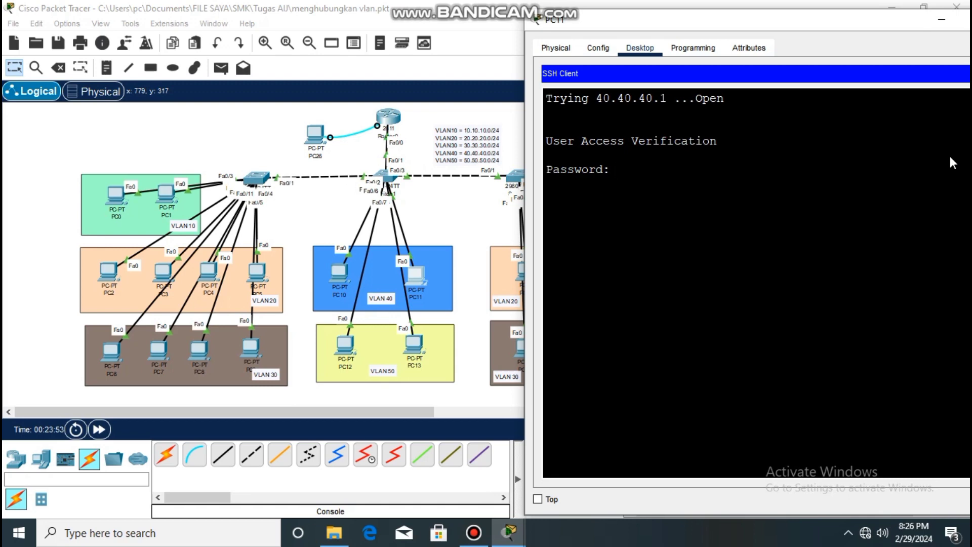
Log in to the Telnet session with the VTY password, try to enter privileged mode with en, and minimize PC11's window.
key("Return")
type("en")
key("Return")
left_click_drag(830, 26, 753, 26)
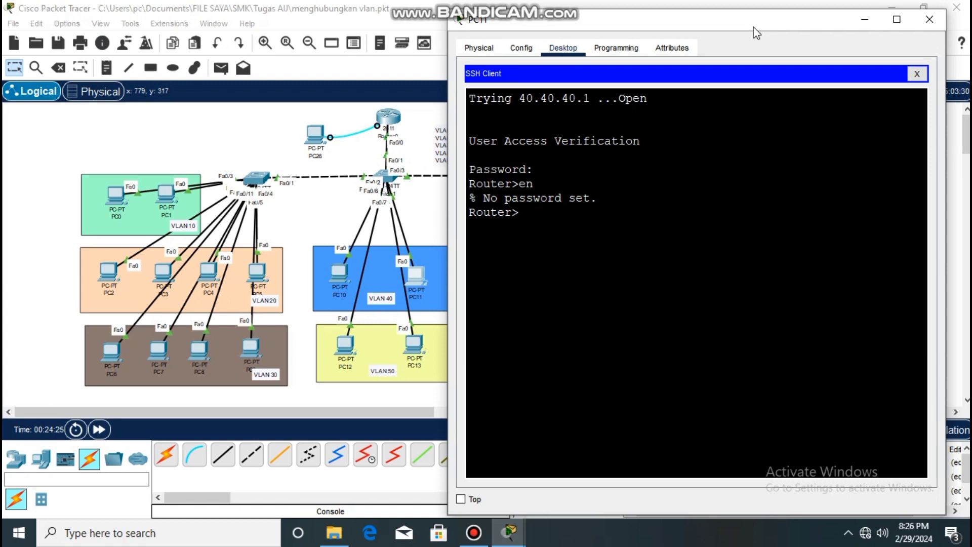
left_click(865, 19)
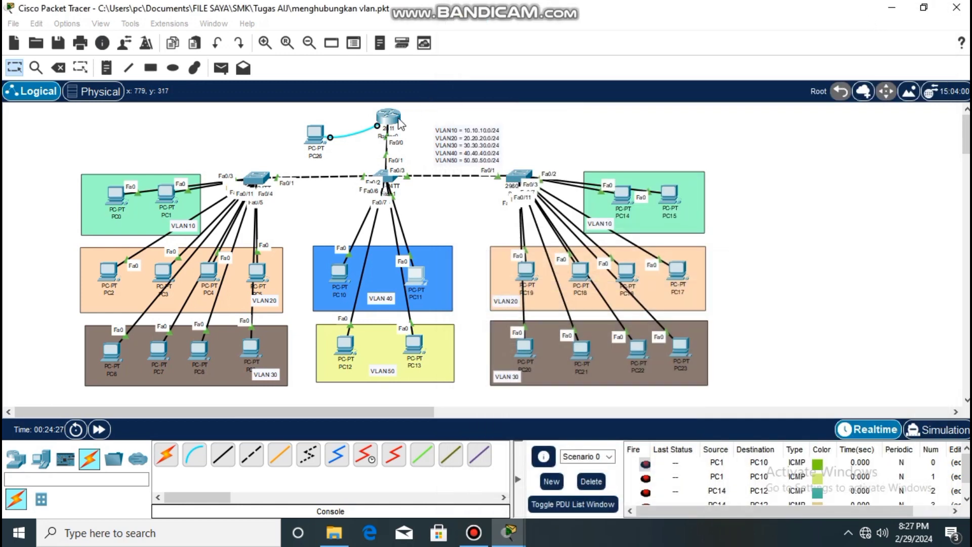
Set the enable secret password in the router's global configuration and minimize the router's window.
left_click(389, 119)
type("enab")
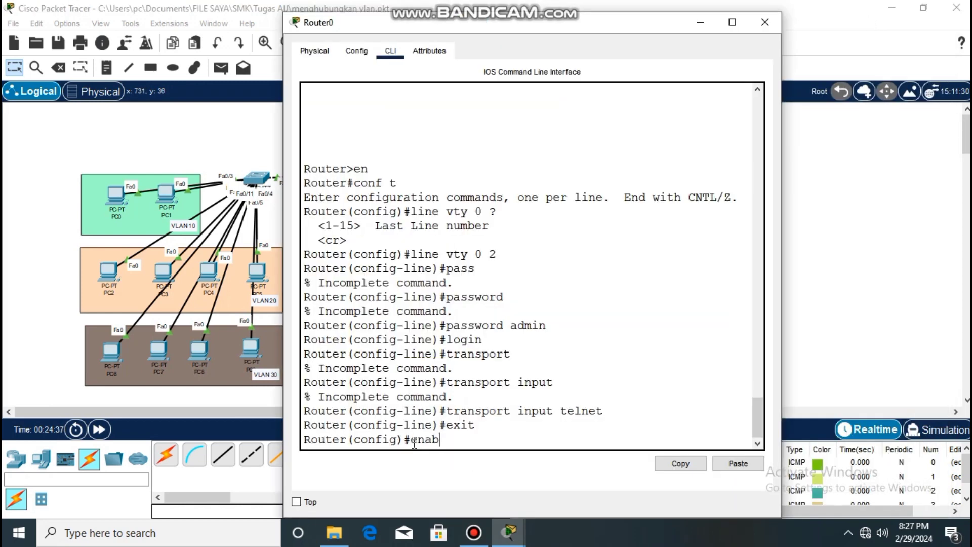
type("le secre")
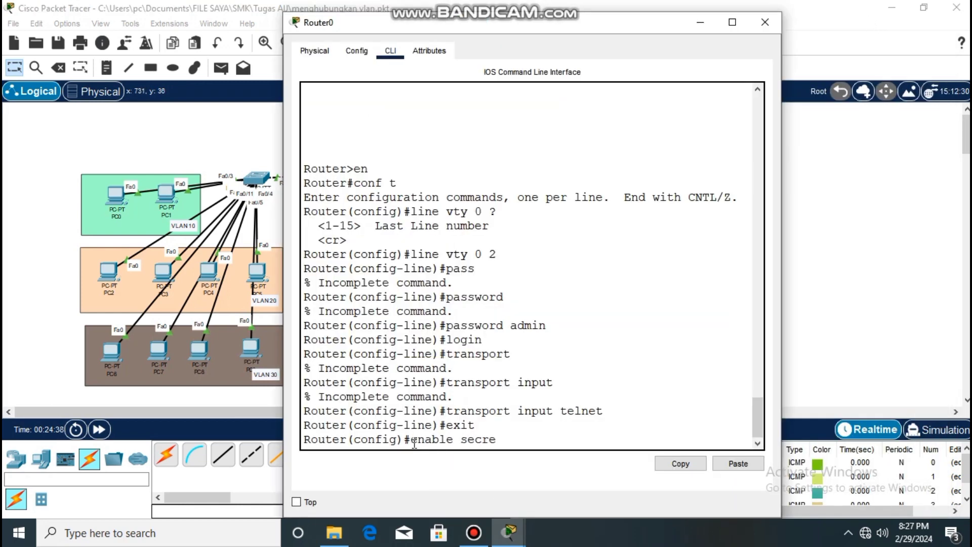
type("t sekolahan")
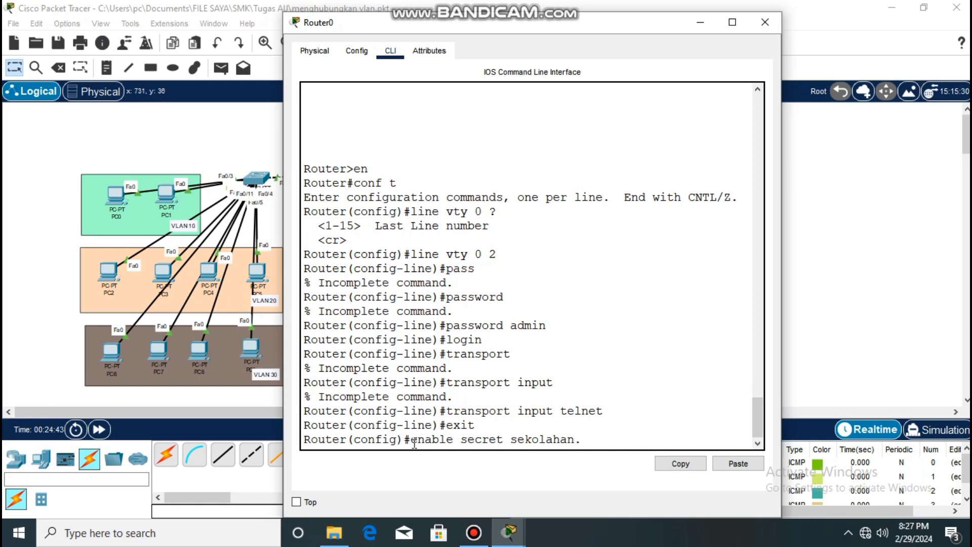
type(".id")
key("Return")
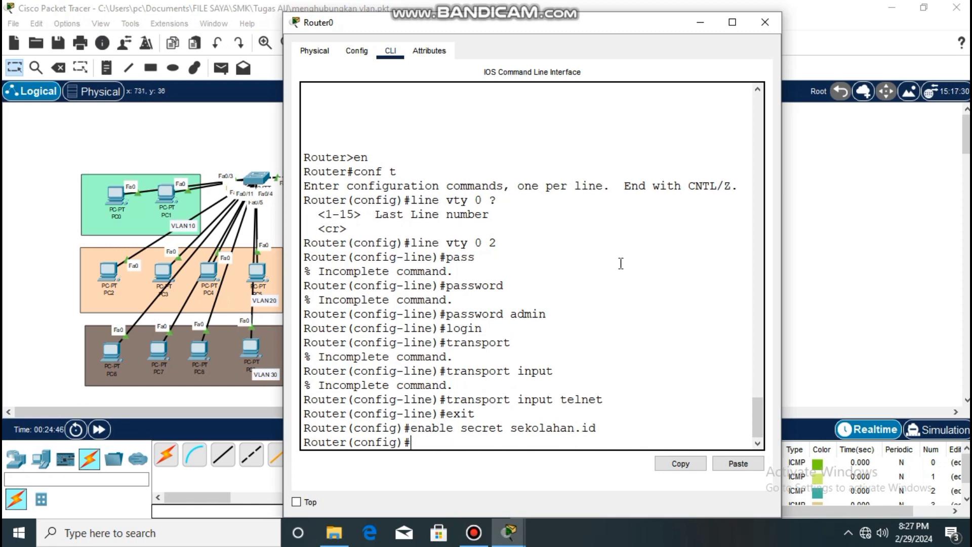
left_click(701, 24)
Return to PC11's Telnet session, enter privileged mode with the enable secret password, and close PC11's window.
mouse_move(510, 532)
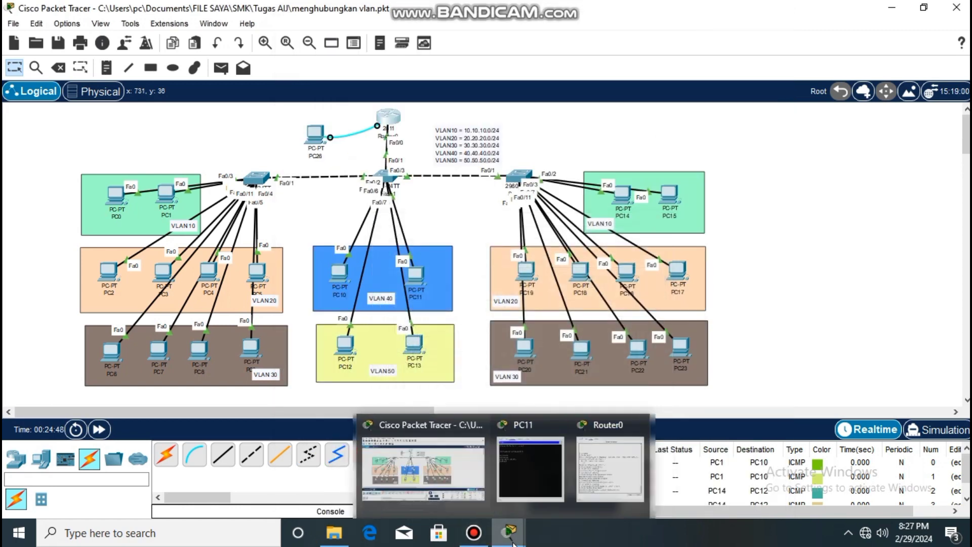
left_click(534, 493)
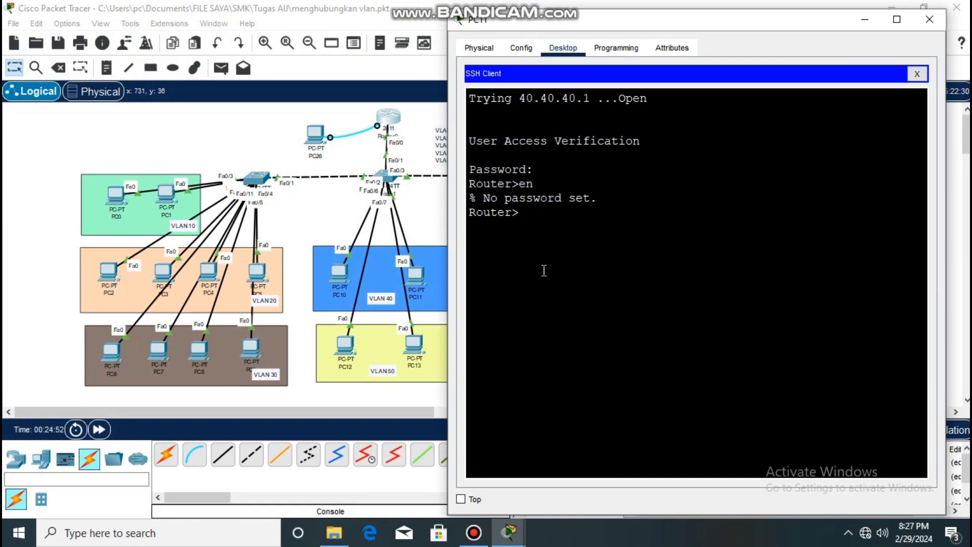
type("en")
key("Return")
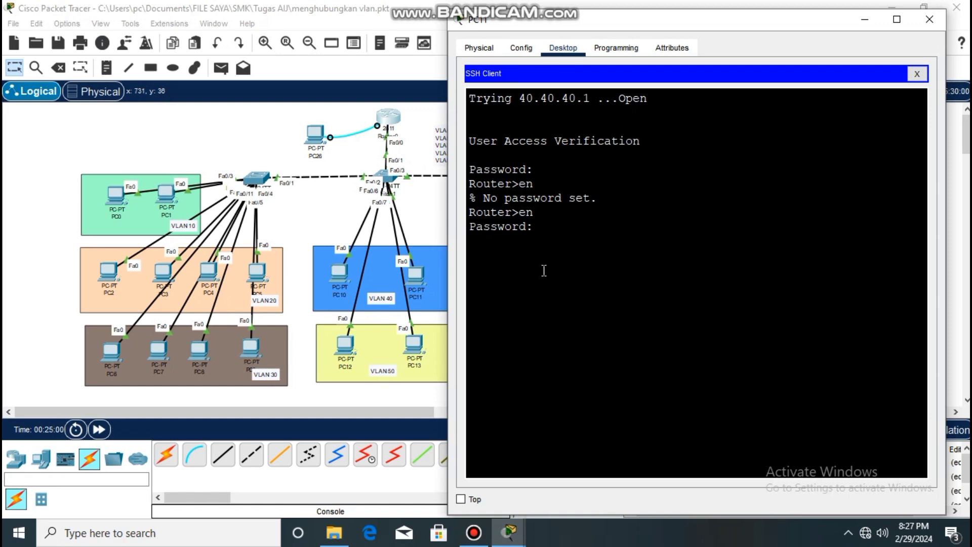
key("Return")
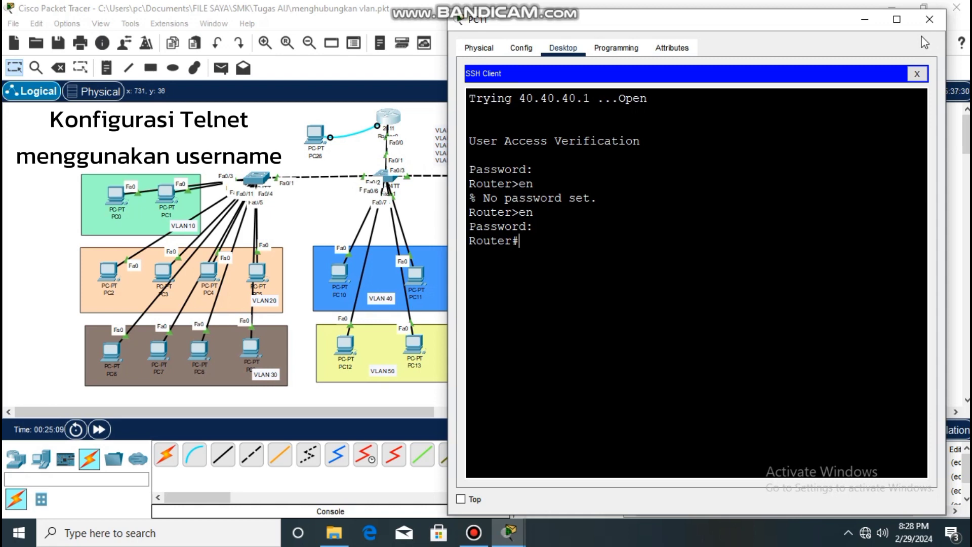
left_click(924, 18)
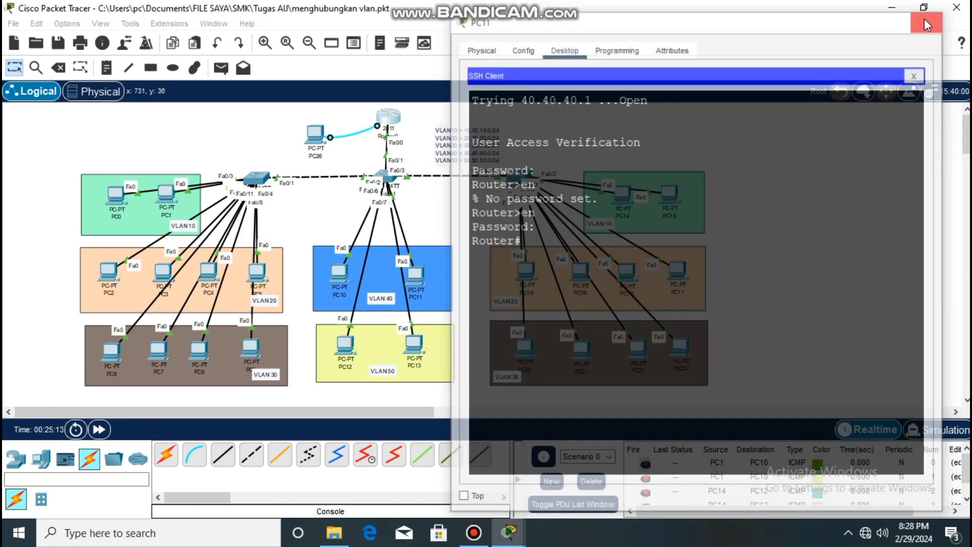
Create the local user admin1 with a password on the router, begin the line configuration, and close the router's window.
left_click(383, 127)
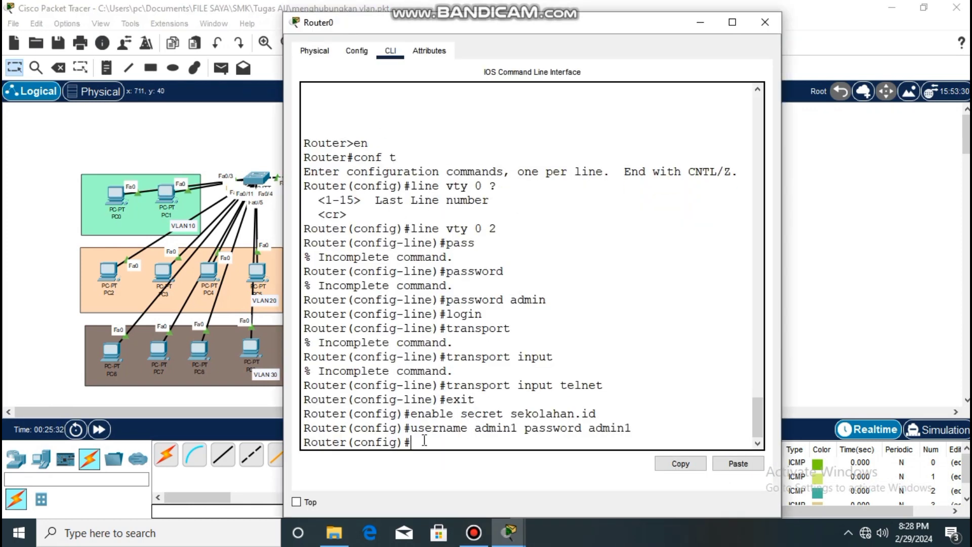
type("line vty 0 2")
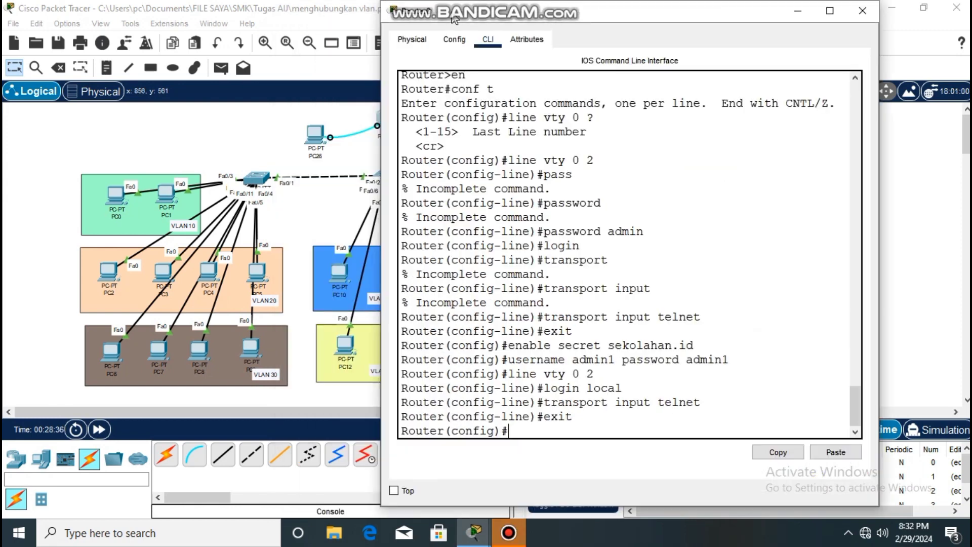
left_click_drag(455, 18, 425, 21)
left_click(766, 15)
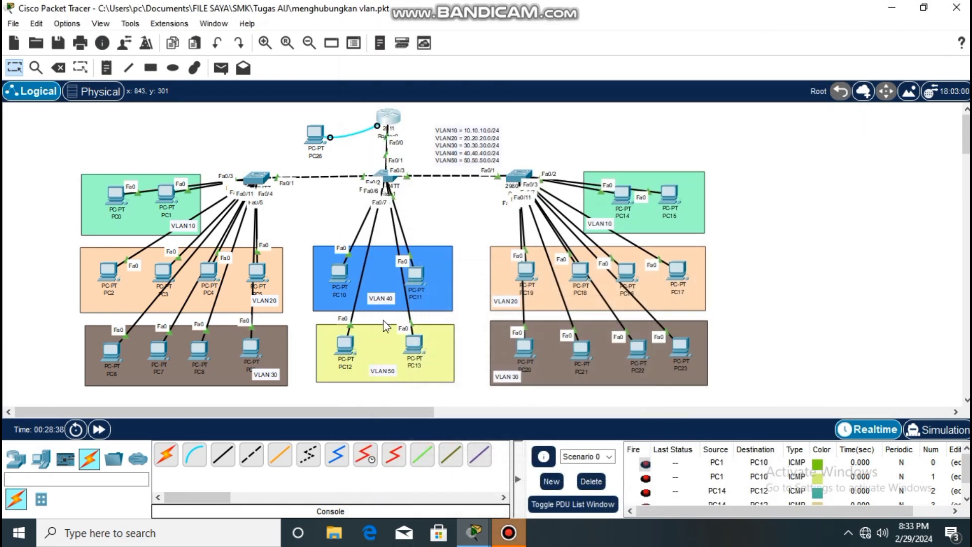
Open the Telnet / SSH client on PC13 in VLAN 50 and connect to 20.20.20.1 with connection type Telnet.
left_click(412, 343)
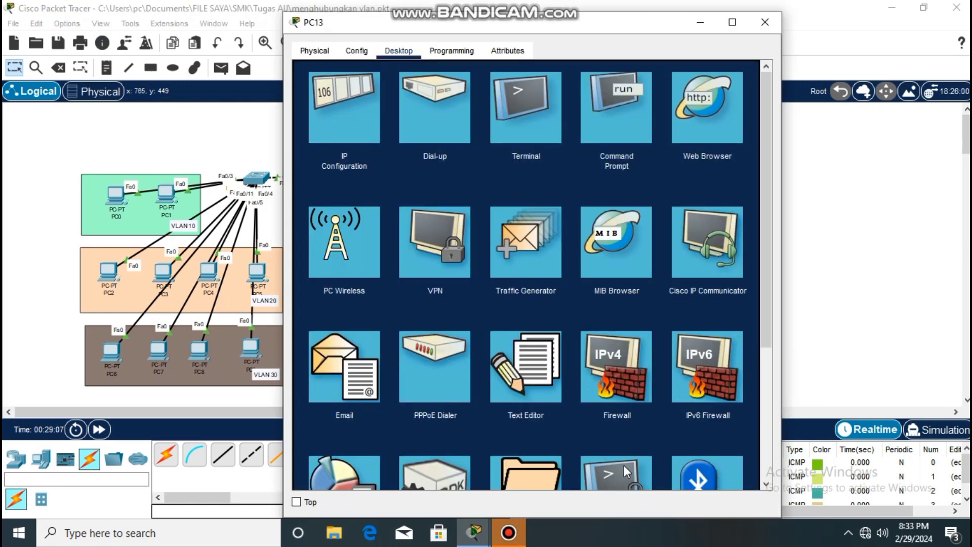
left_click(623, 464)
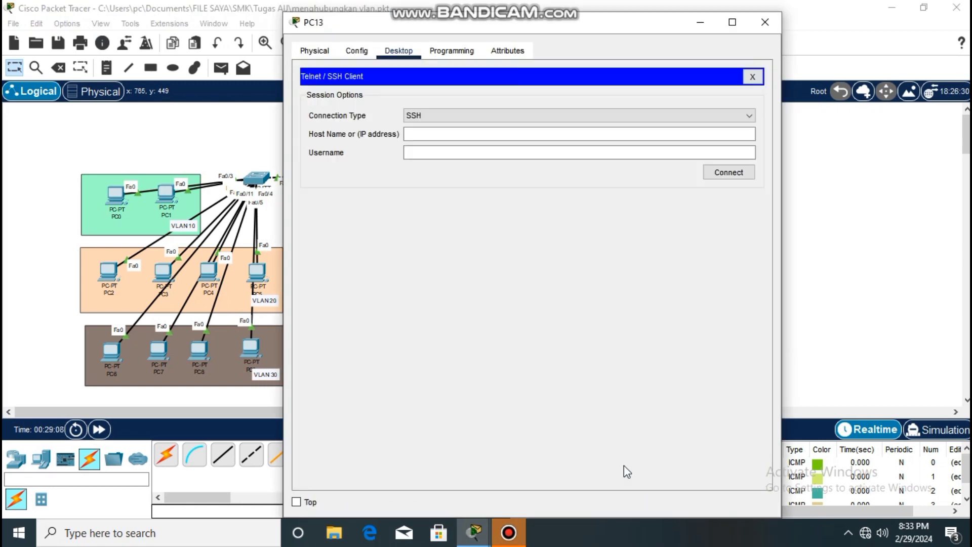
left_click(430, 112)
left_click(434, 136)
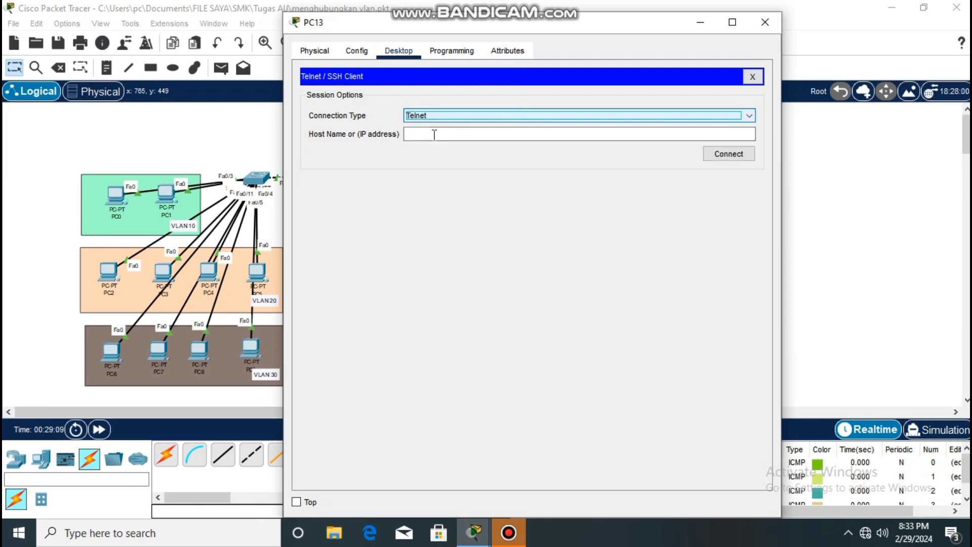
left_click(434, 135)
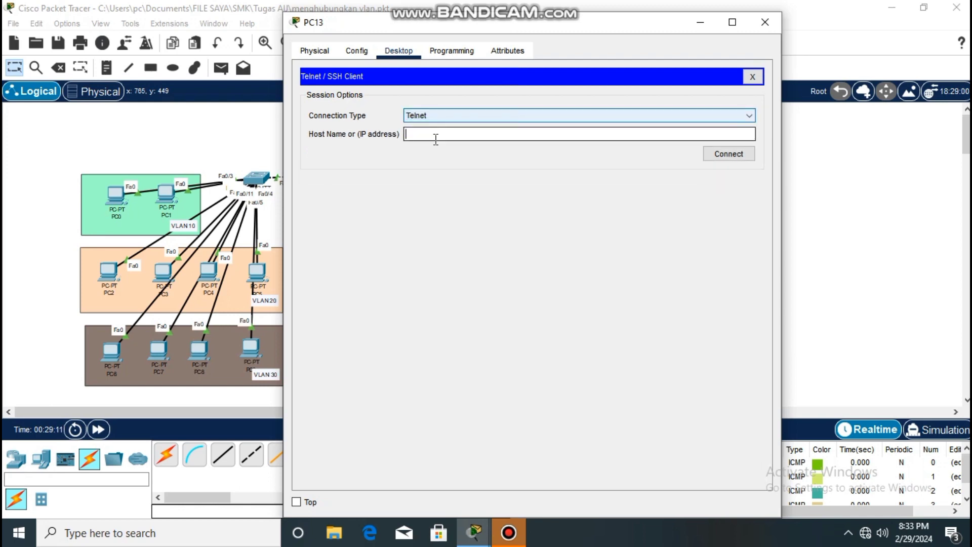
type("20.20.20.1")
left_click(724, 154)
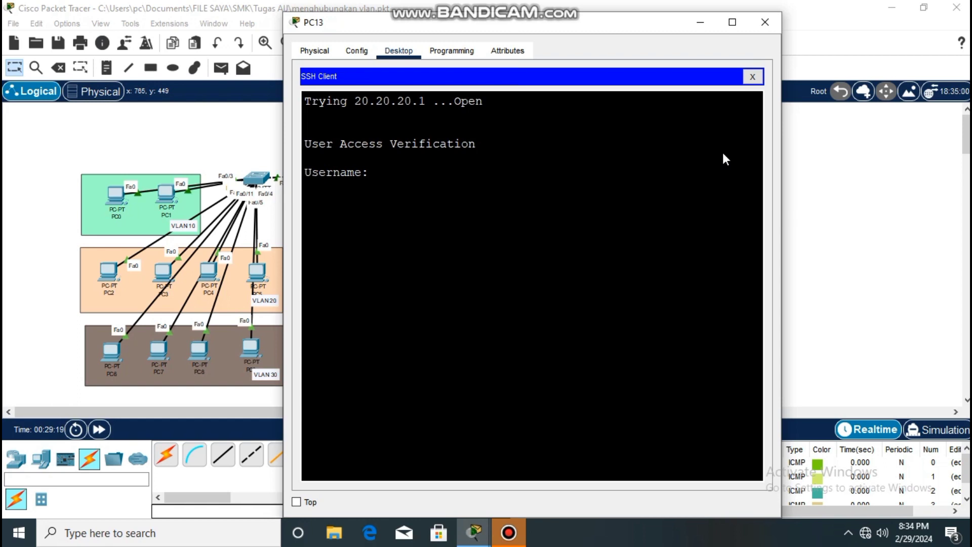
Log in to the Telnet session as admin1 with the account password, and enter privileged mode with the enable secret password.
type("admin1")
key("Return")
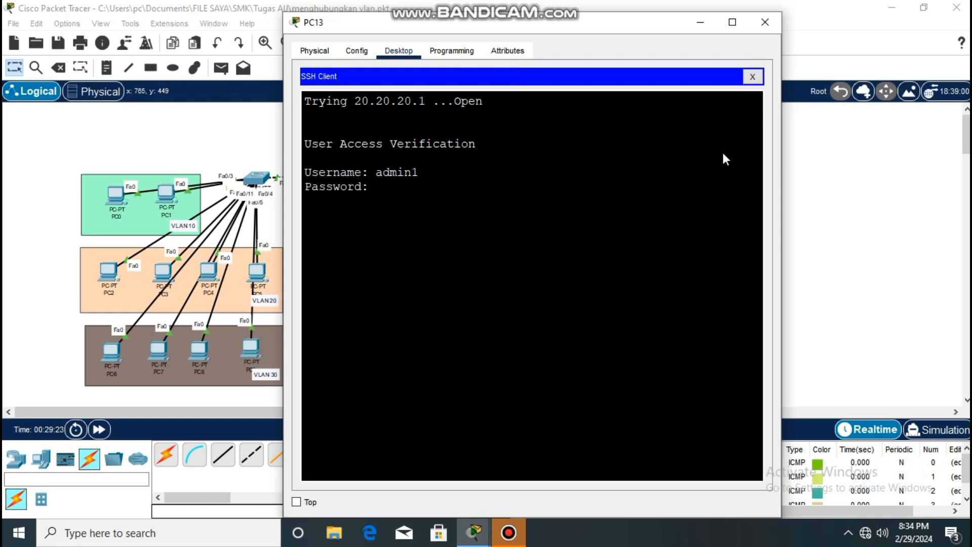
key("Return")
type("en")
key("Return")
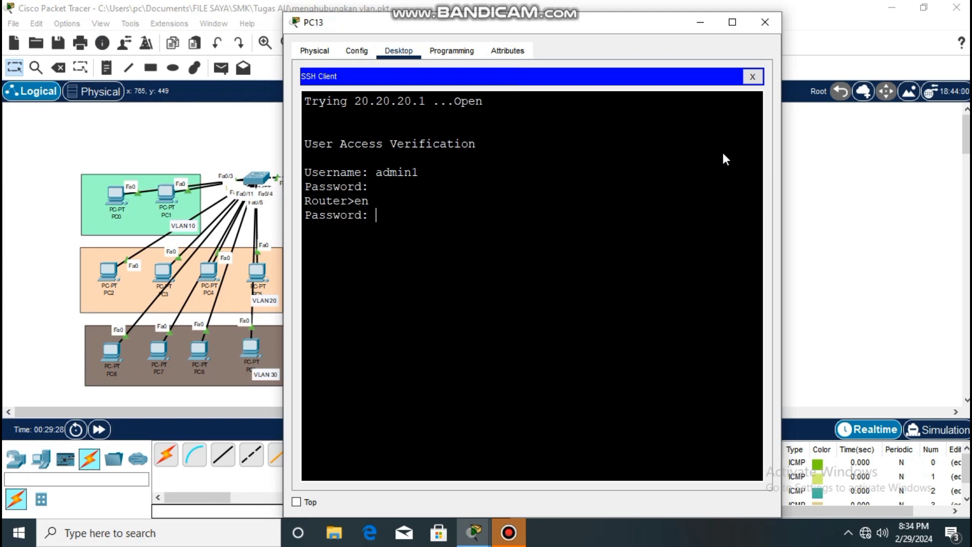
key("Return")
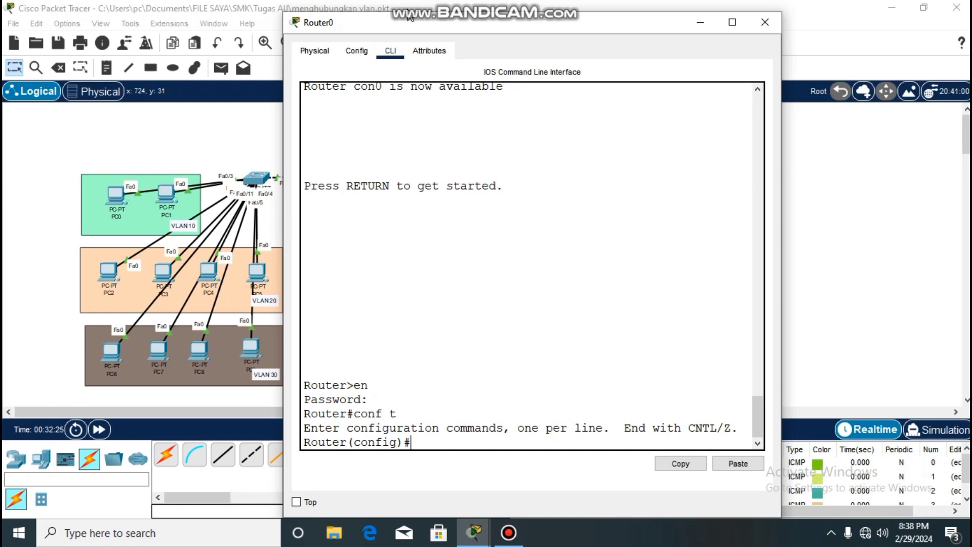
List the available crypto subcommands in the router's global configuration, and try to generate keys with crypto key generate rsa.
type("crypto ?")
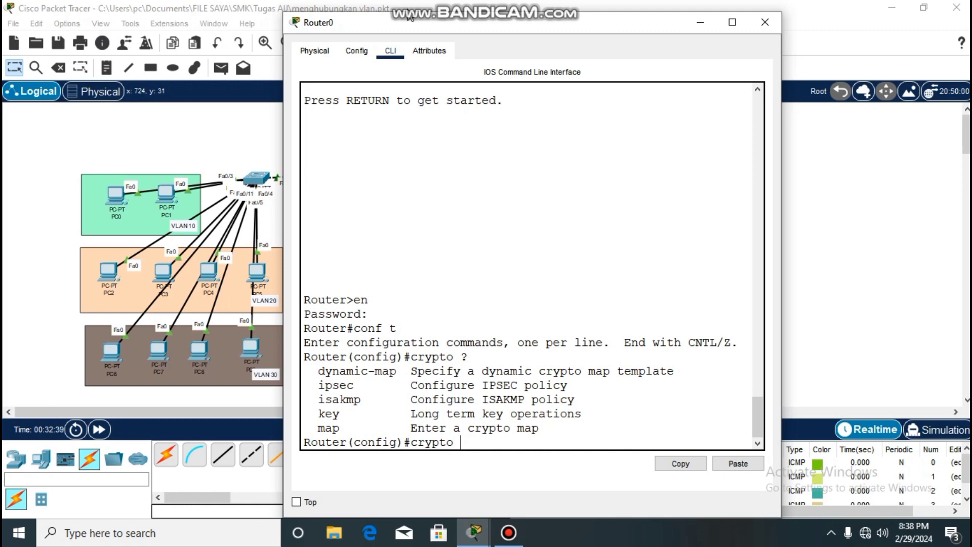
type("key generate rsa")
key("Return")
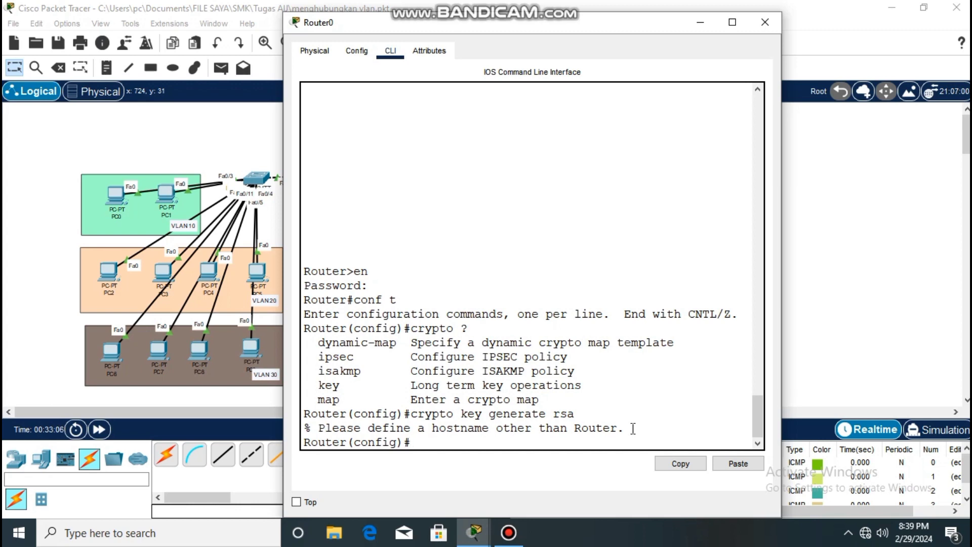
Set the router's hostname to sekolahan in global configuration.
double_click(588, 428)
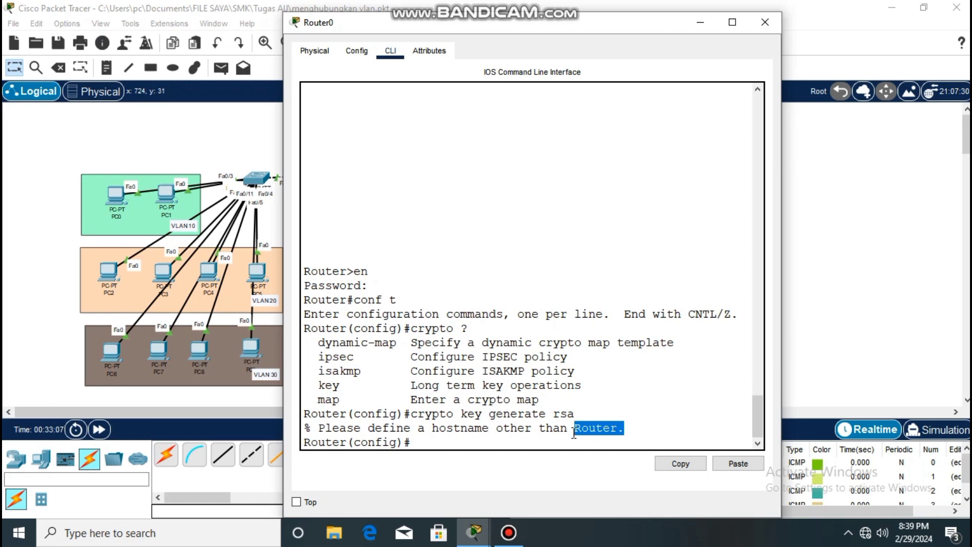
left_click(545, 438)
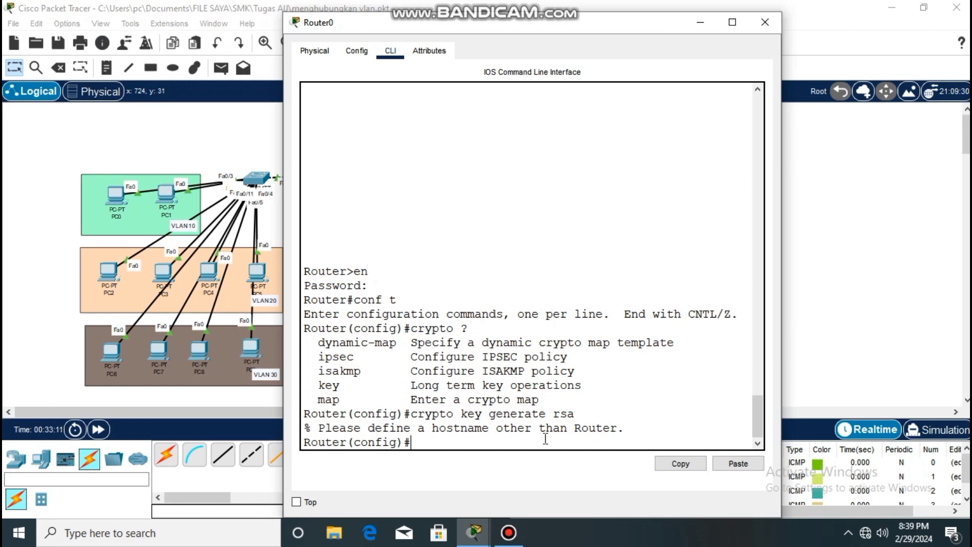
type("hos")
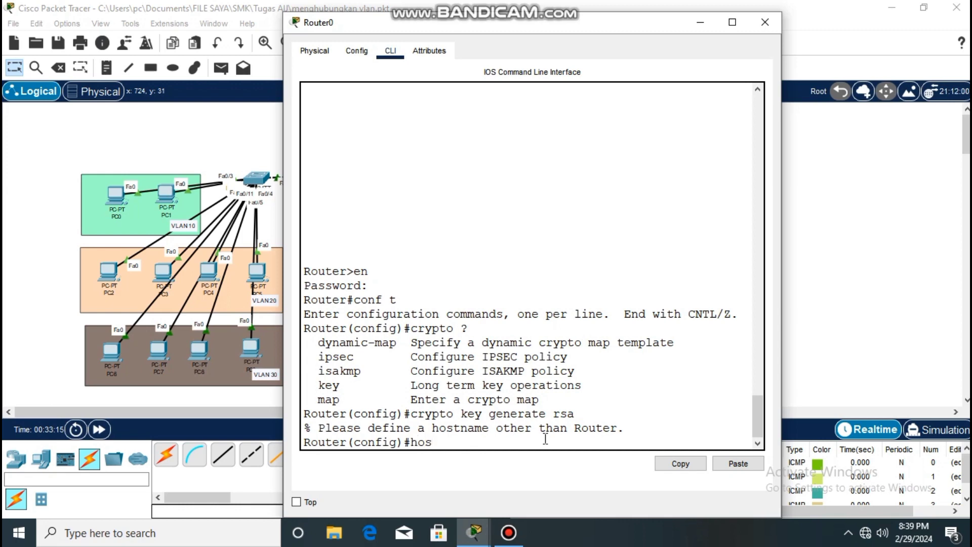
type("tname sekolahan")
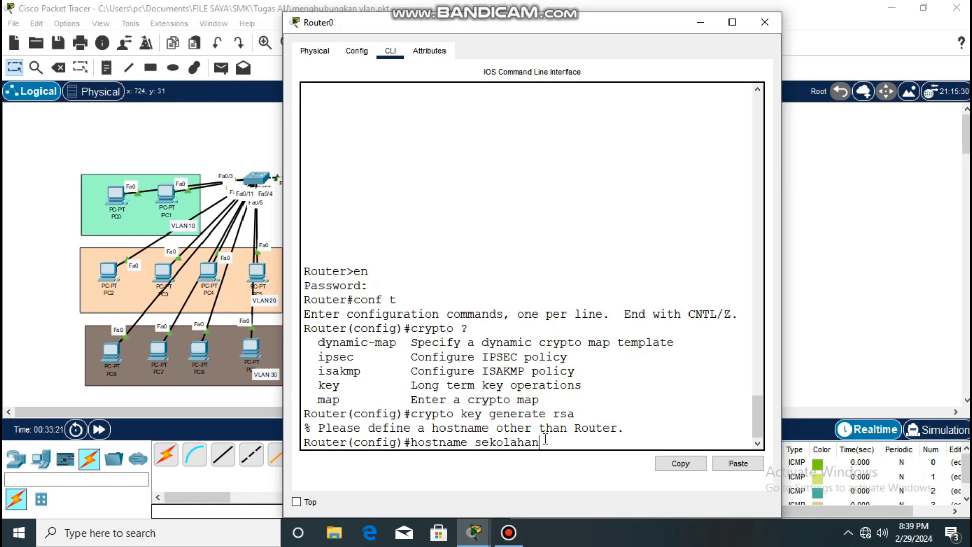
key("Return")
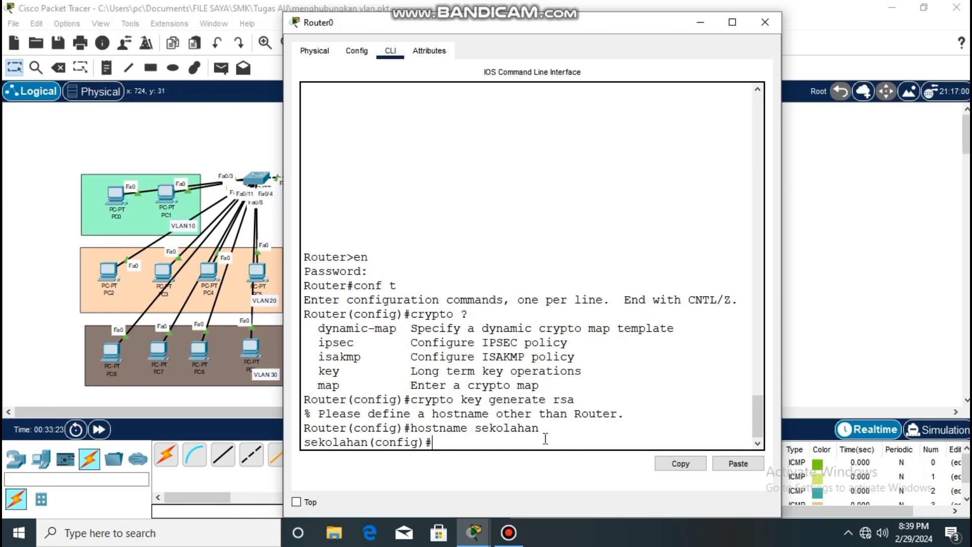
Try to generate the RSA keys on the router, and set its IP domain name to sekolahan.id.com.
type("crypto key generate rsa")
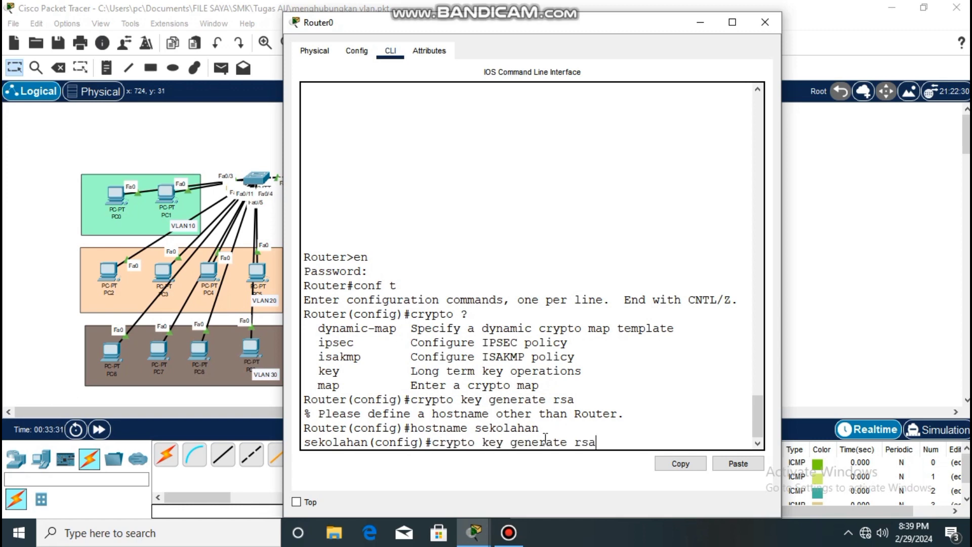
key("Return")
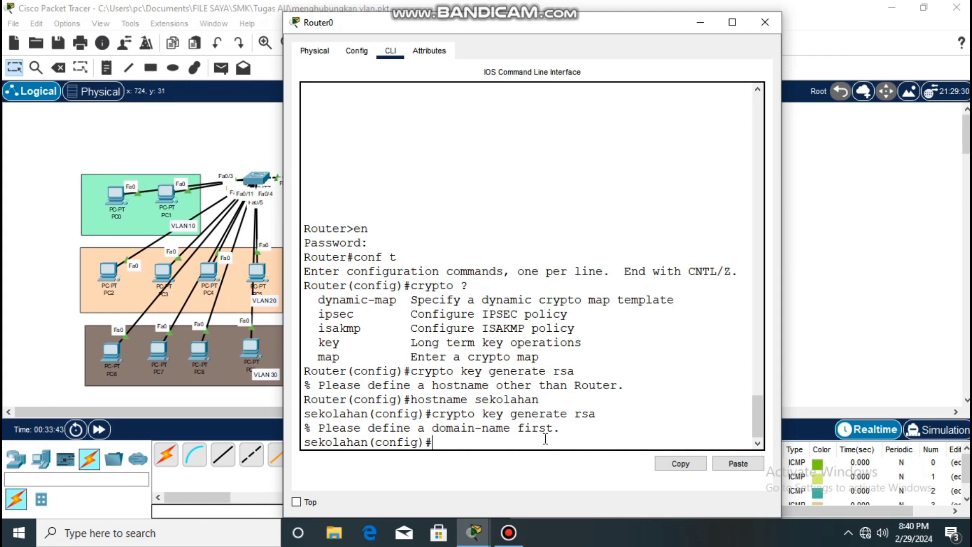
type("ip domain-name ")
type("sekolah")
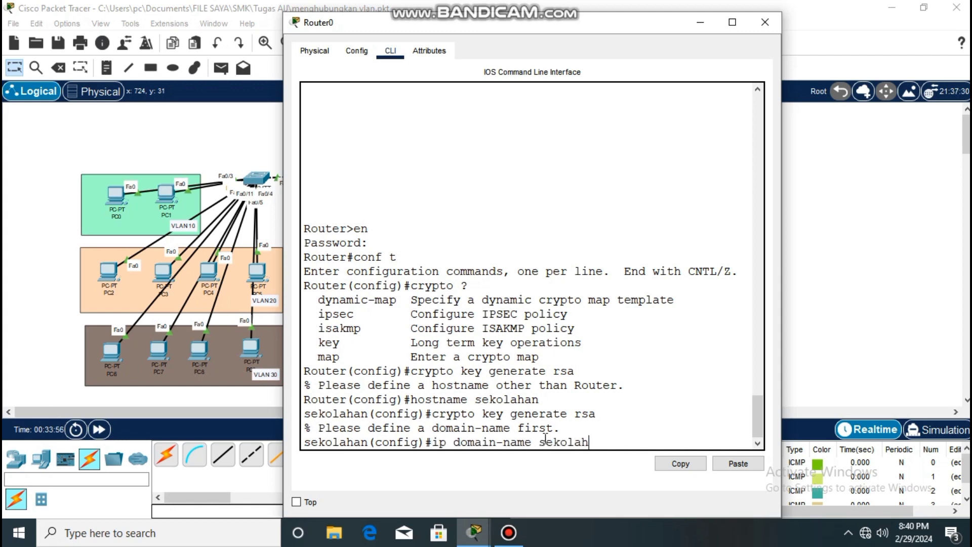
type("an.id.com")
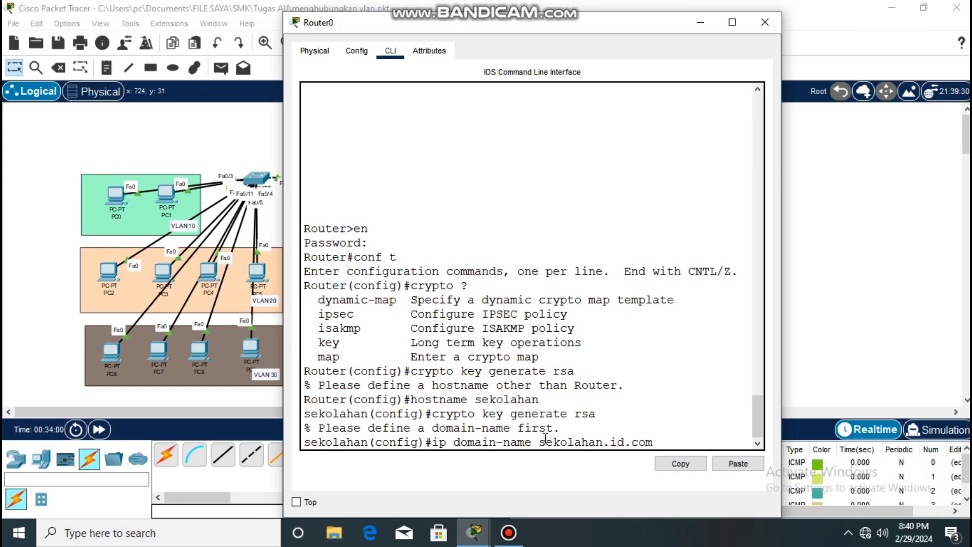
key("Return")
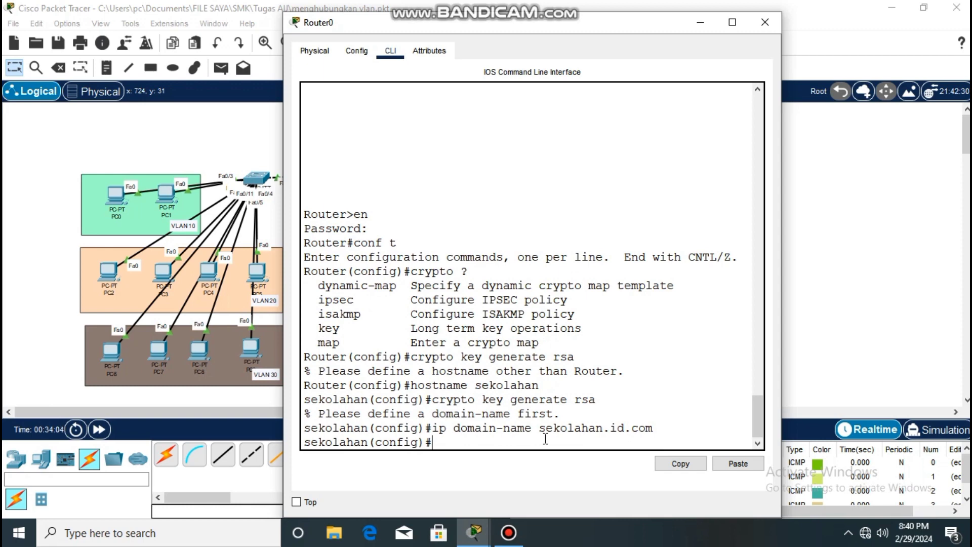
Generate the router's RSA keys with crypto key generate rsa, using a modulus of 1024 bits.
type("crypto key generate rsa")
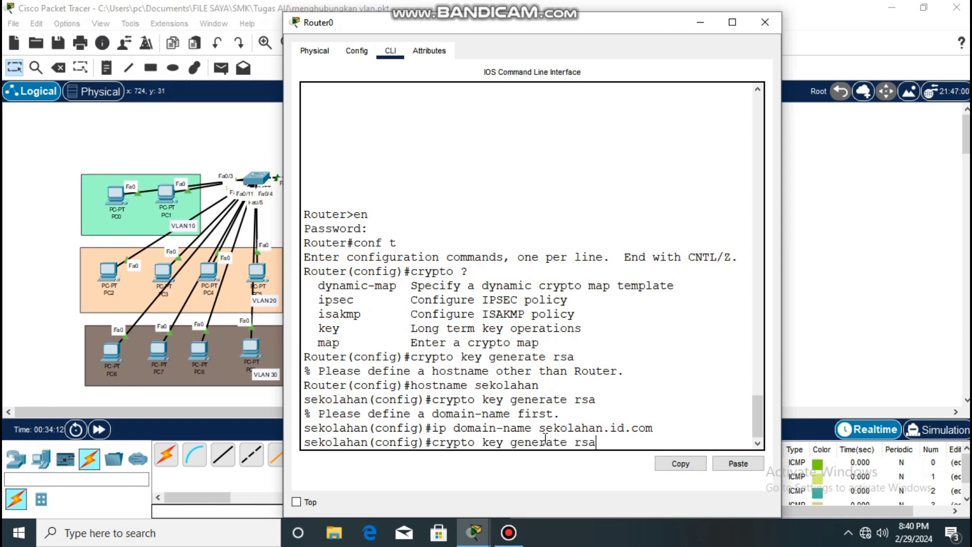
key("Return")
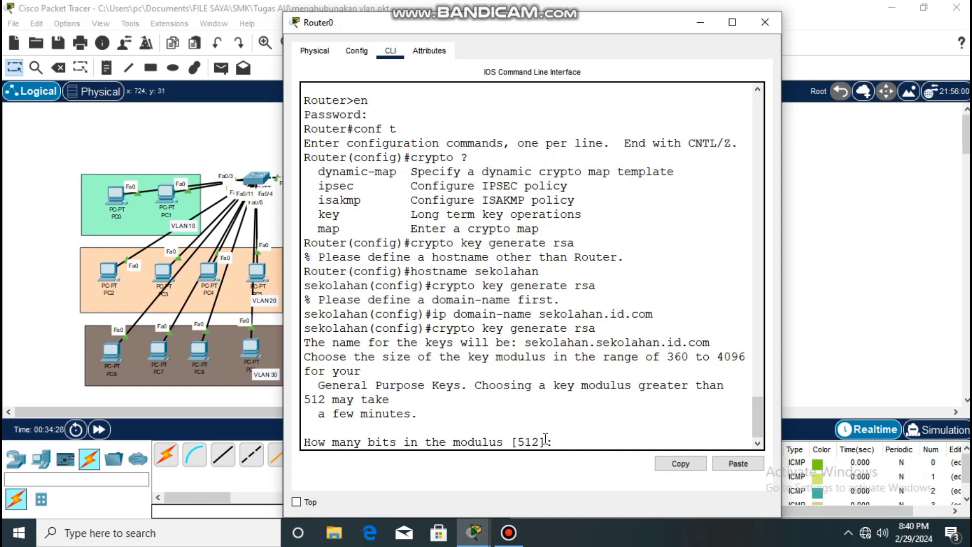
type("1024")
key("Return")
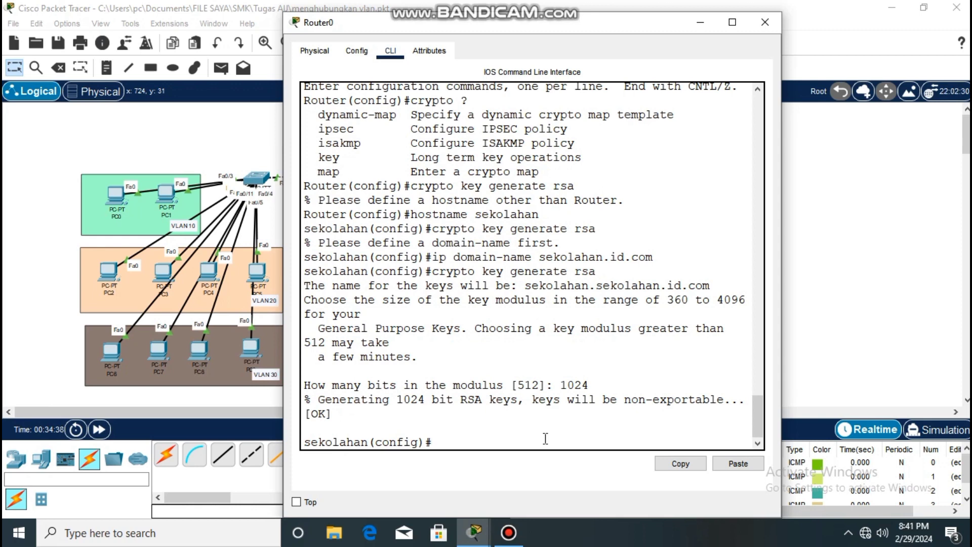
Restrict VTY lines 0 2 on the router to SSH with transport input ssh, and close the router's window.
type("line")
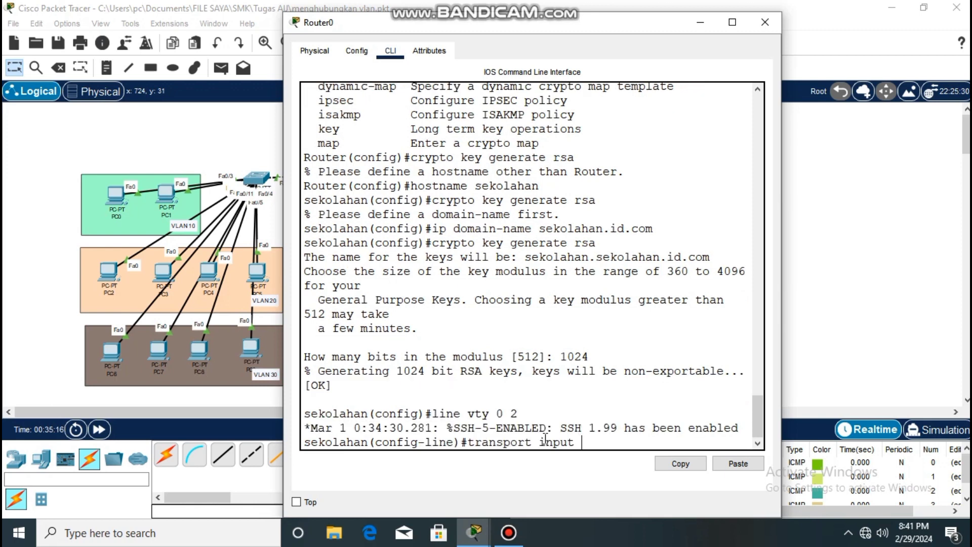
type("ssh")
key("Return")
type("exit")
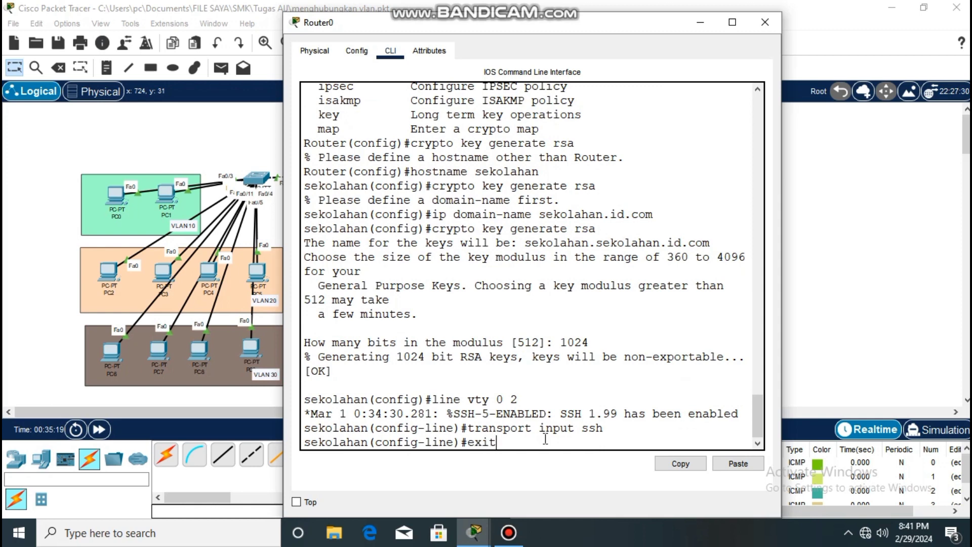
key("Return")
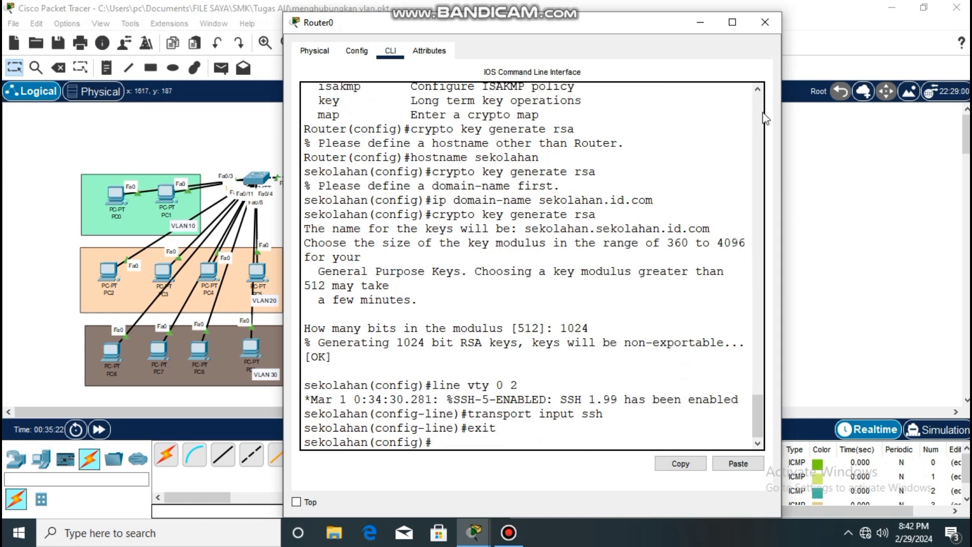
left_click(755, 17)
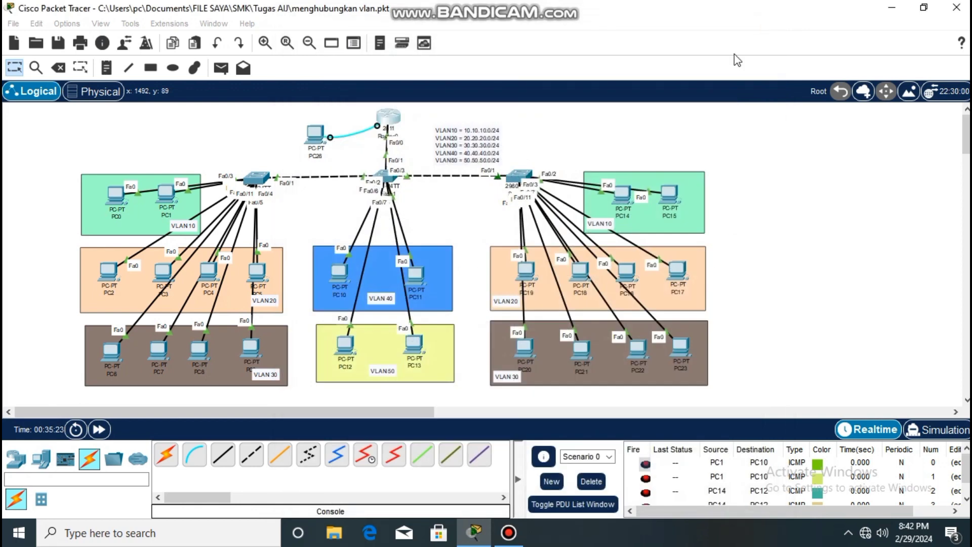
Open the Telnet / SSH client on PC19 in VLAN 20 and connect to 10.10.10.1 over SSH with username admin1.
left_click(524, 275)
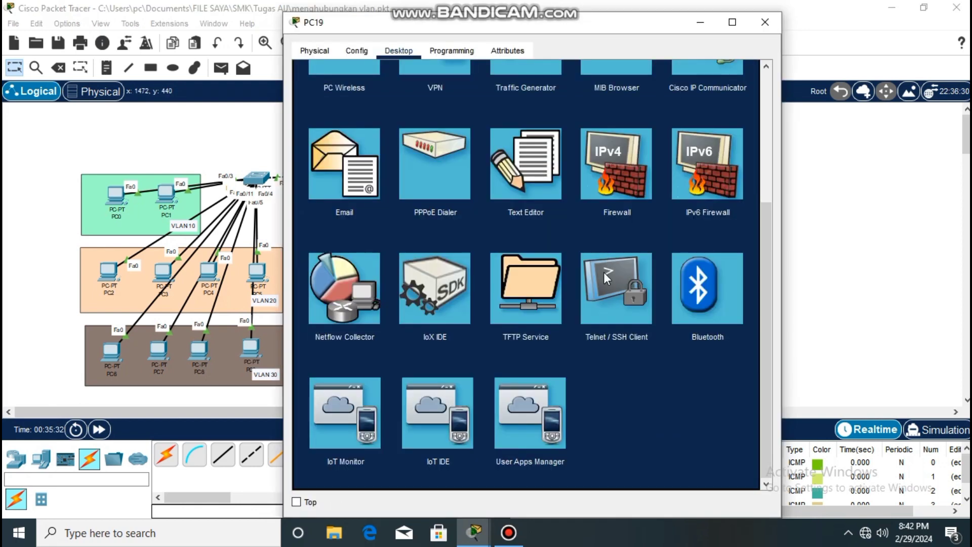
left_click(604, 272)
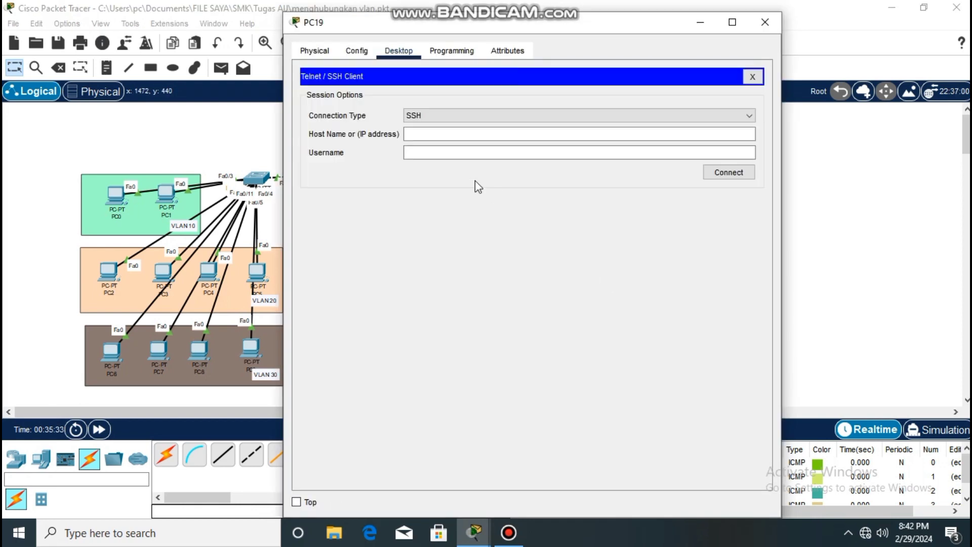
left_click(419, 133)
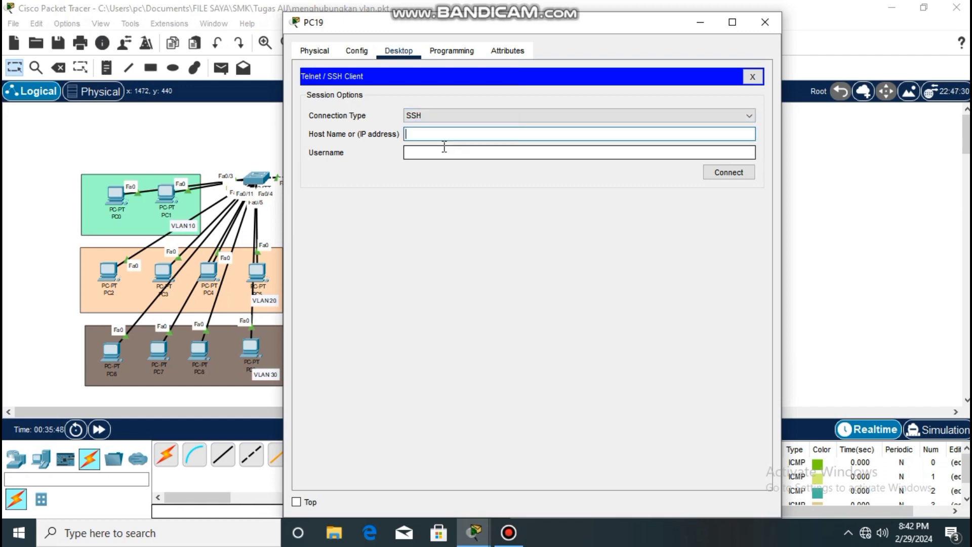
type("10.10.10.1")
left_click(443, 152)
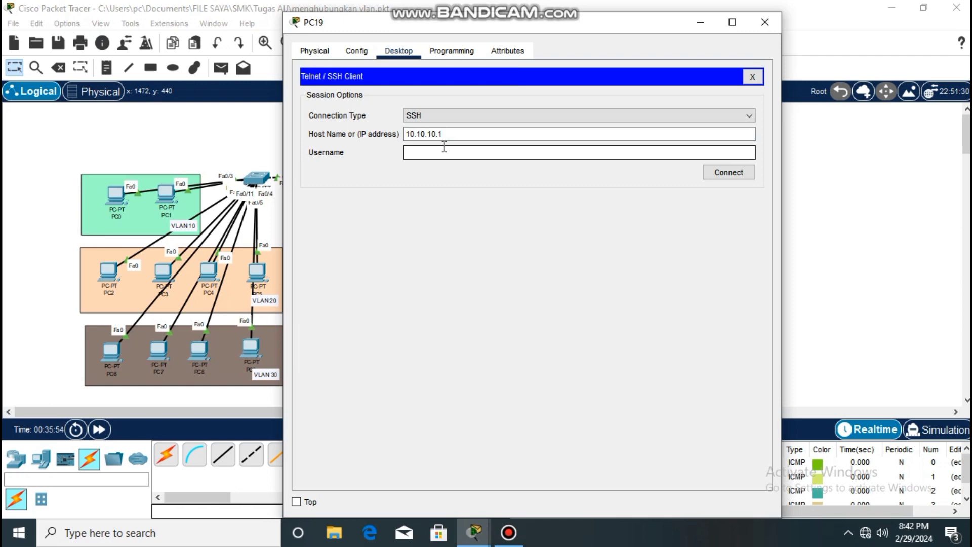
type("admin1")
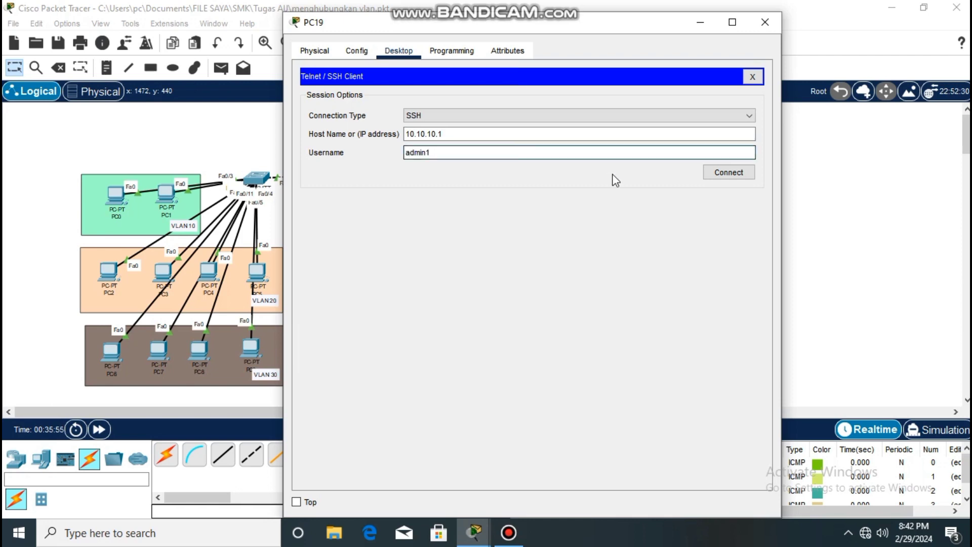
left_click(720, 174)
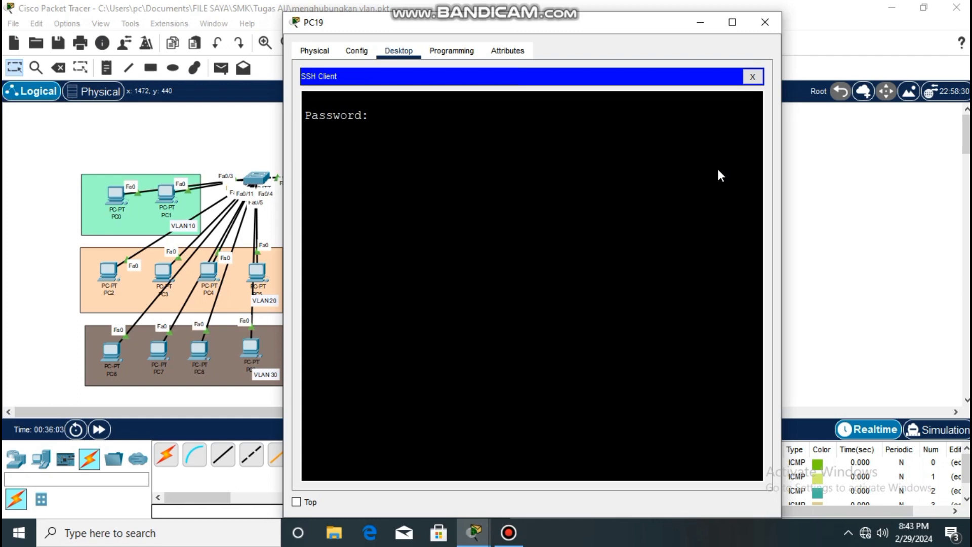
Log in to the SSH session with the account password, and enter privileged mode with the enable secret password.
key("Return")
type("en")
key("Return")
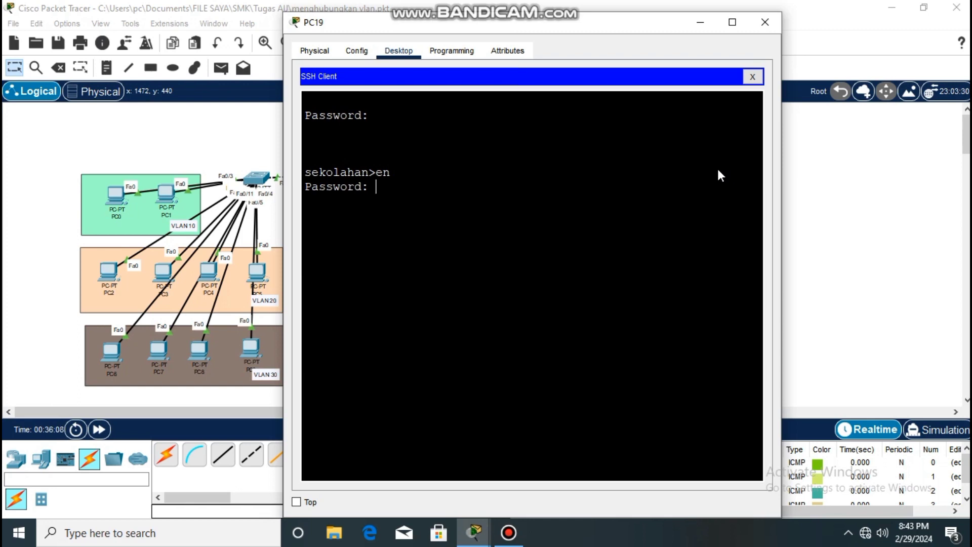
key("Return")
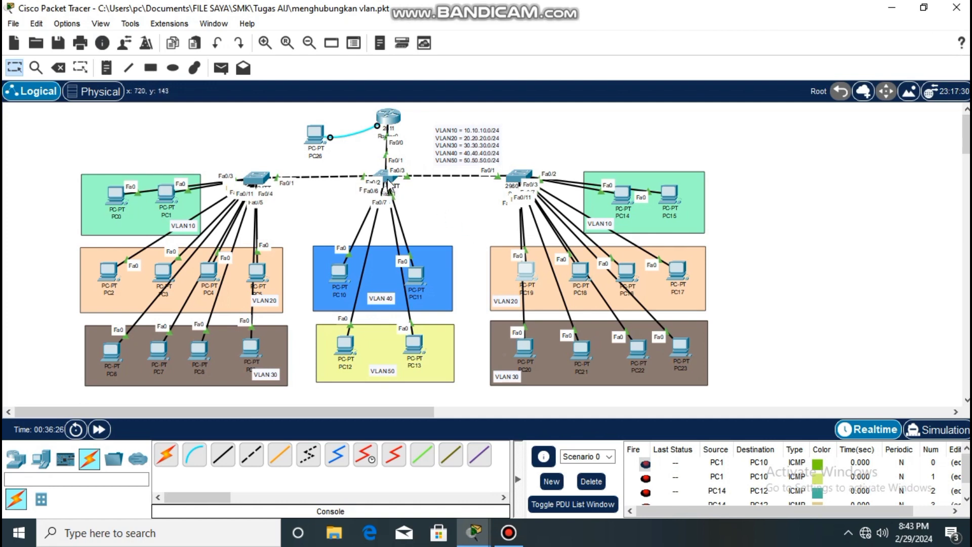
In Switch1's global configuration, assign IP address 10.10.10.99 with mask 255.255.255.0 to interface vlan10.
mouse_move(389, 184)
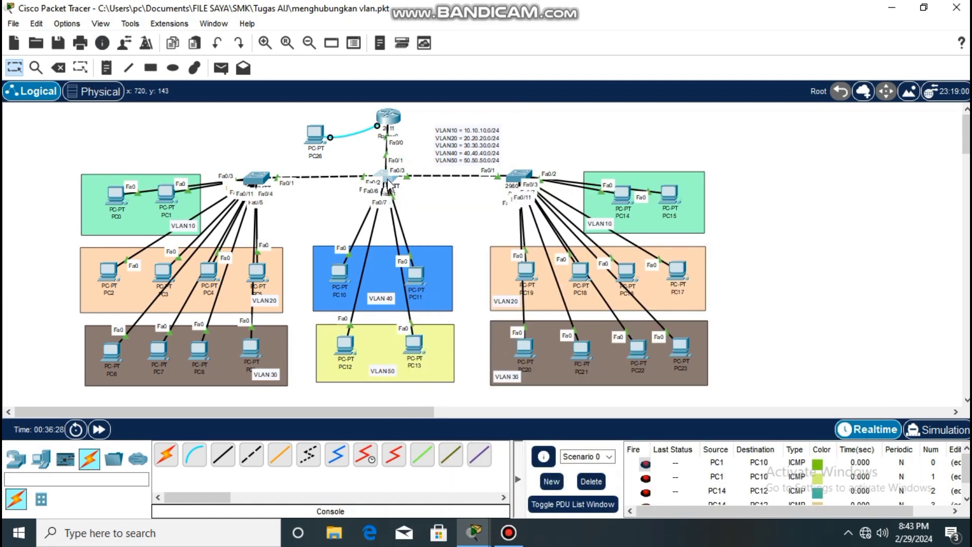
left_click(389, 183)
left_click(390, 51)
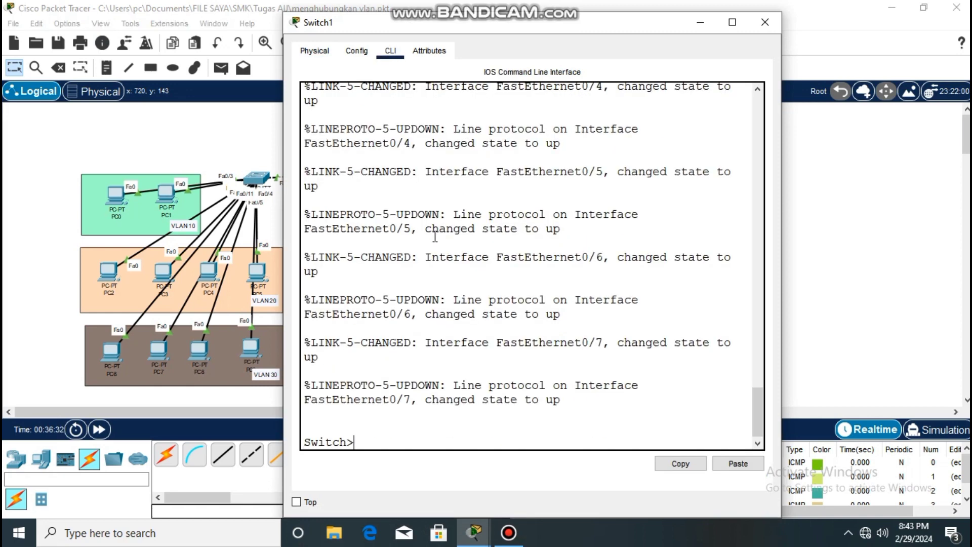
type("en")
key("Return")
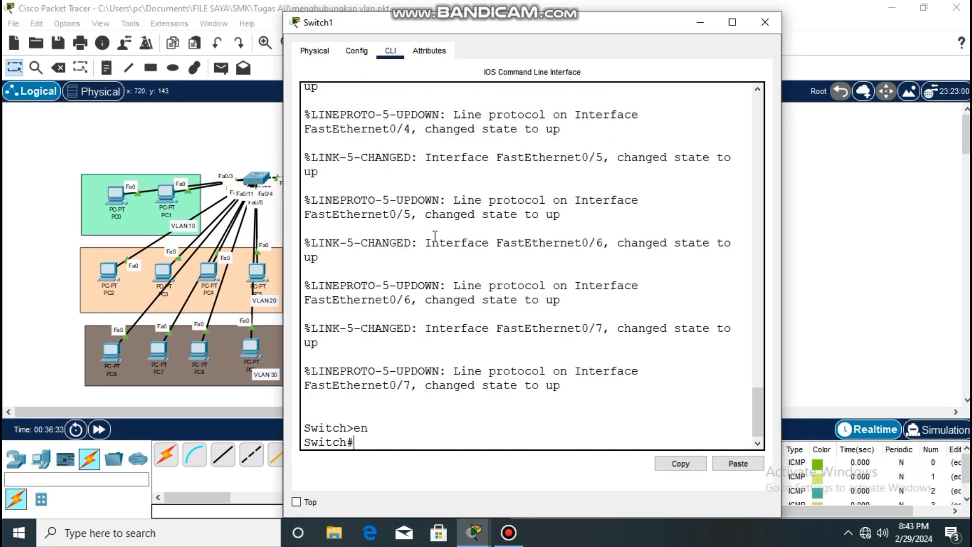
type("conf t")
key("Return")
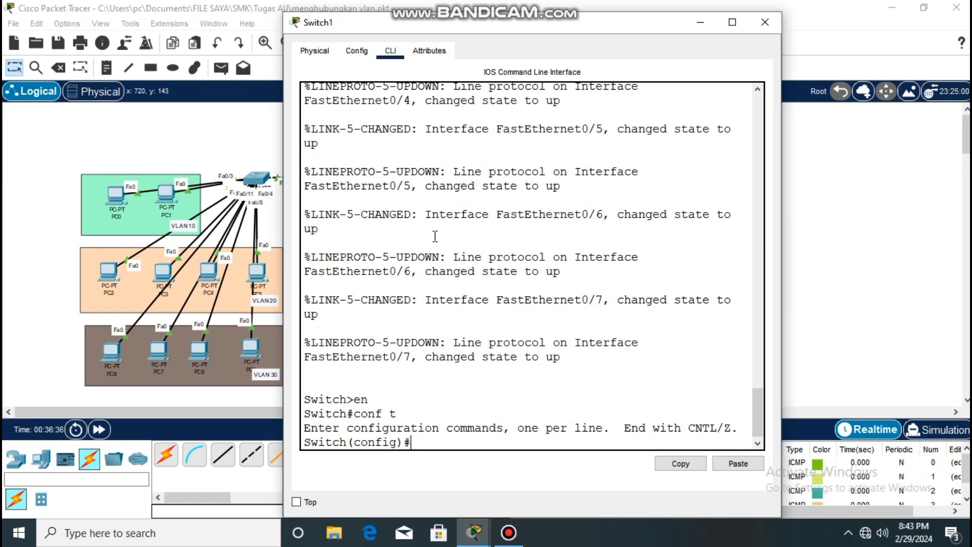
type("int vlan10")
key("Return")
type("ip address 10.10.10.99 255.255.255.0")
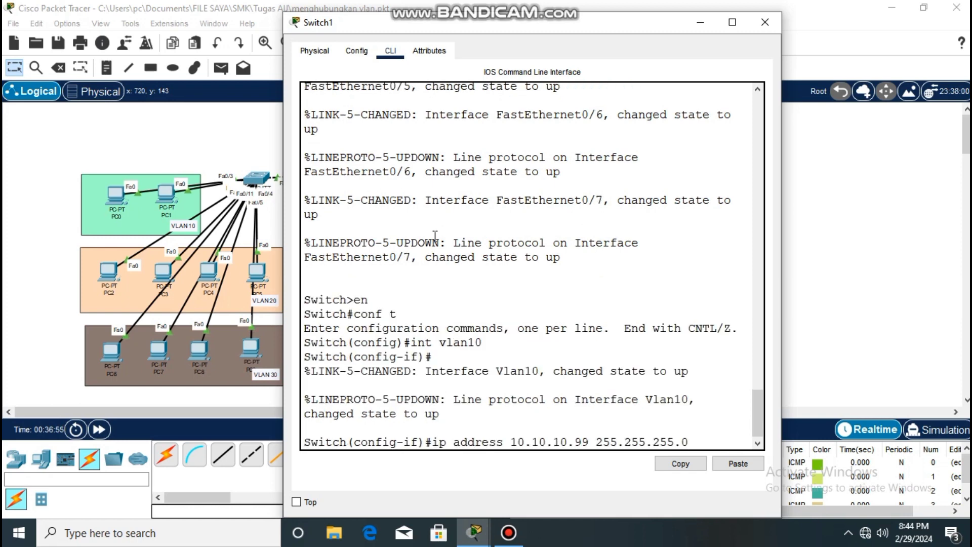
key("Return")
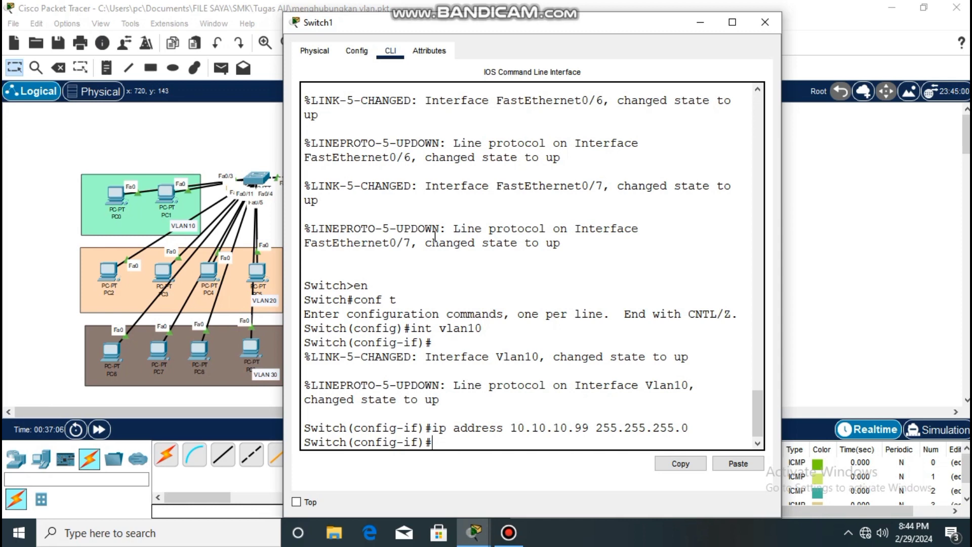
Set the default gateway of Switch1 to 10.10.10.1.
type("ip default-gateway ")
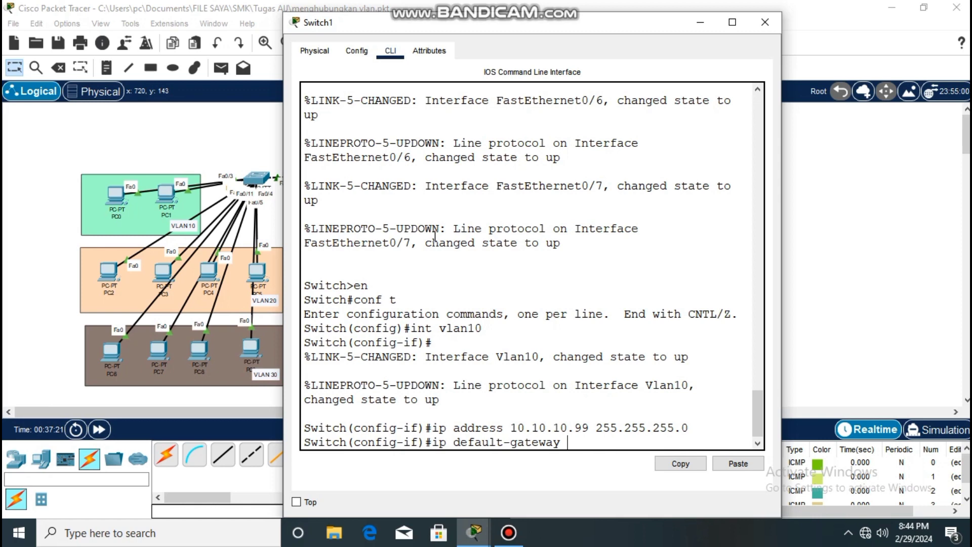
type("10.10.10.1")
key("Return")
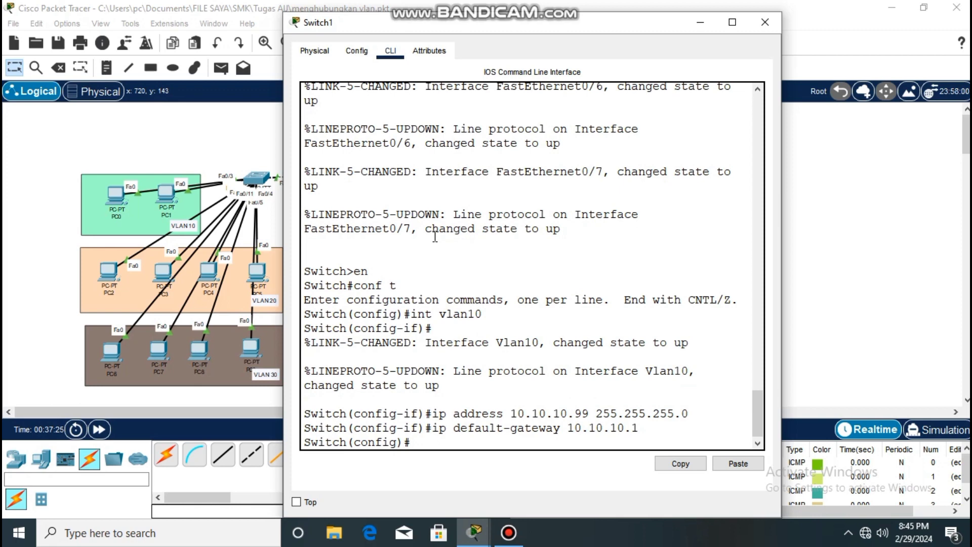
List the IP address and status of Switch1's interfaces, and check the Vlan10 entry.
type("do s")
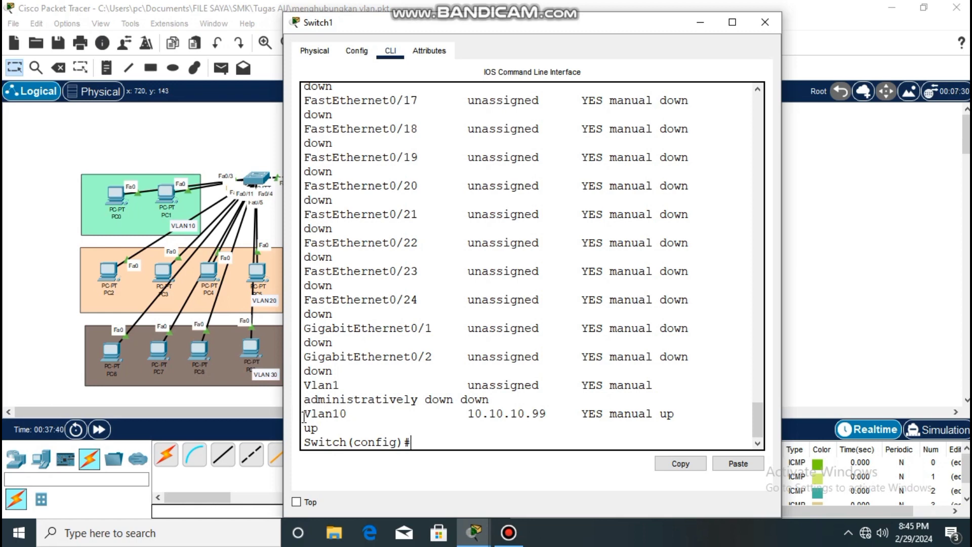
left_click_drag(304, 411, 549, 414)
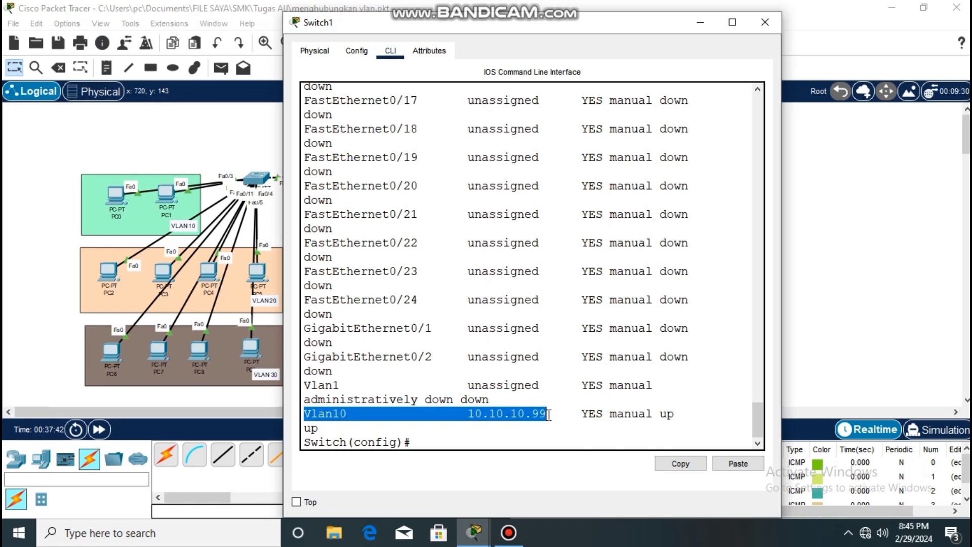
left_click(498, 415)
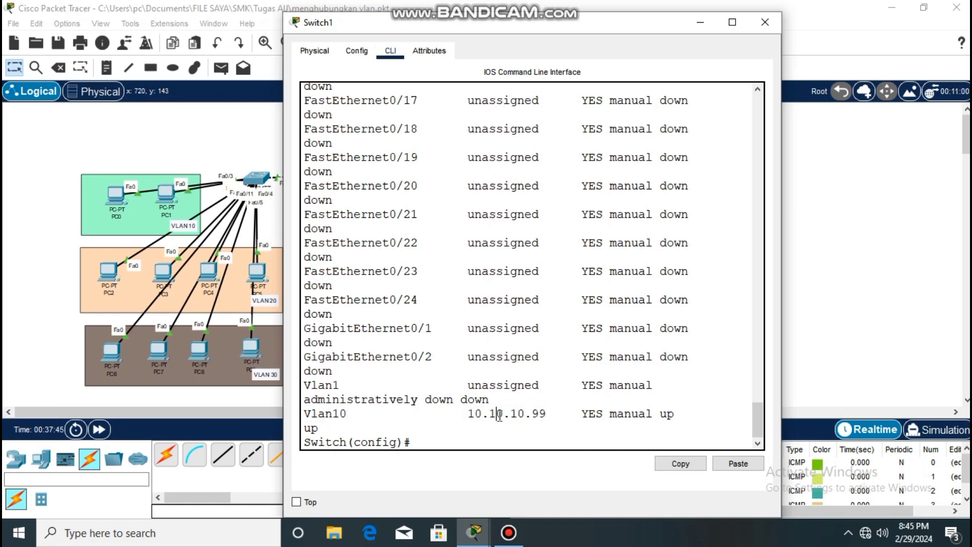
left_click(597, 414)
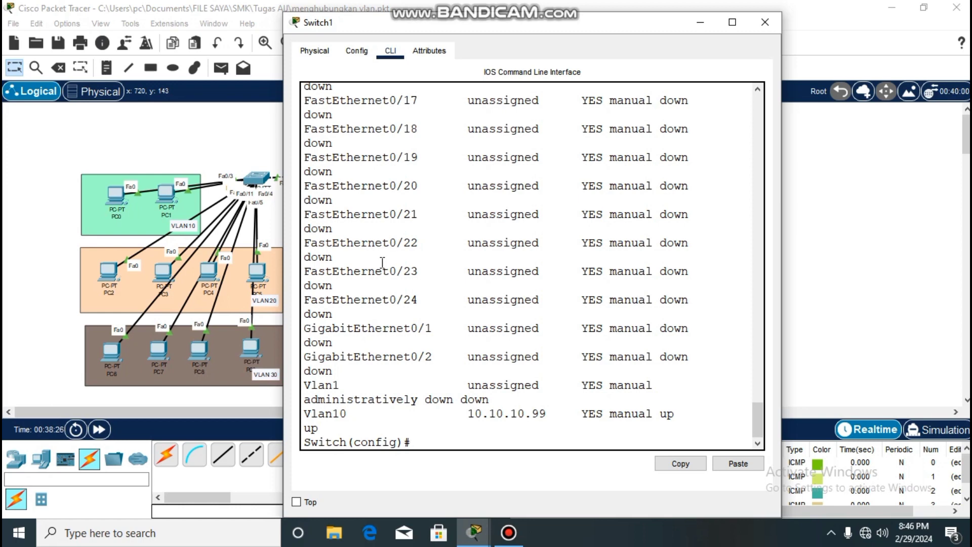
Try crypto key generate rsa on Switch1, and set the switch's hostname to SW-Sekolahan.
type("tname")
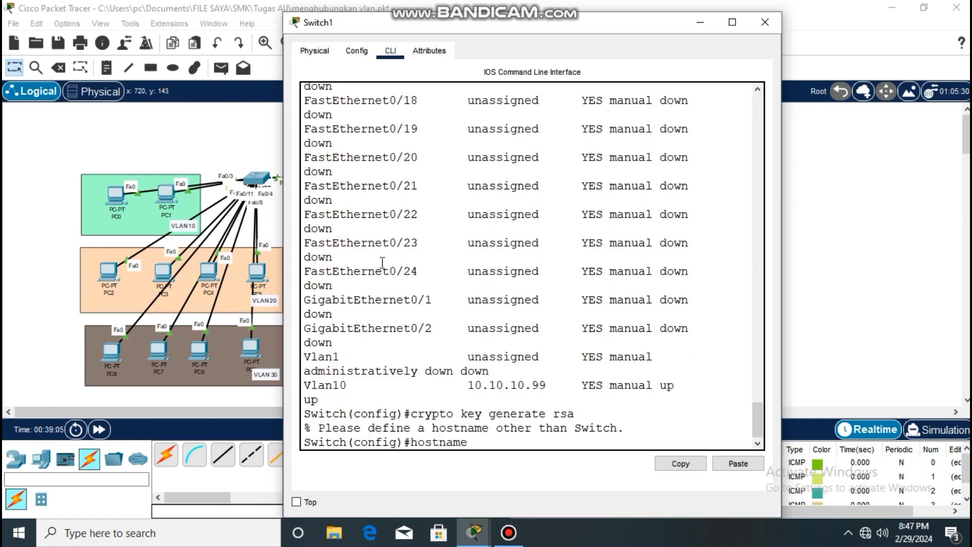
type(" SW-Sekolahan")
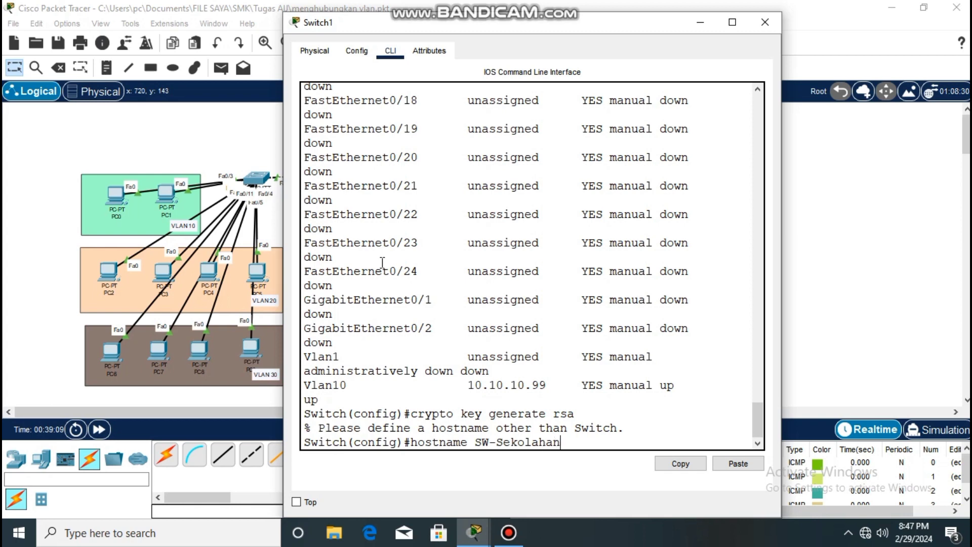
key("Return")
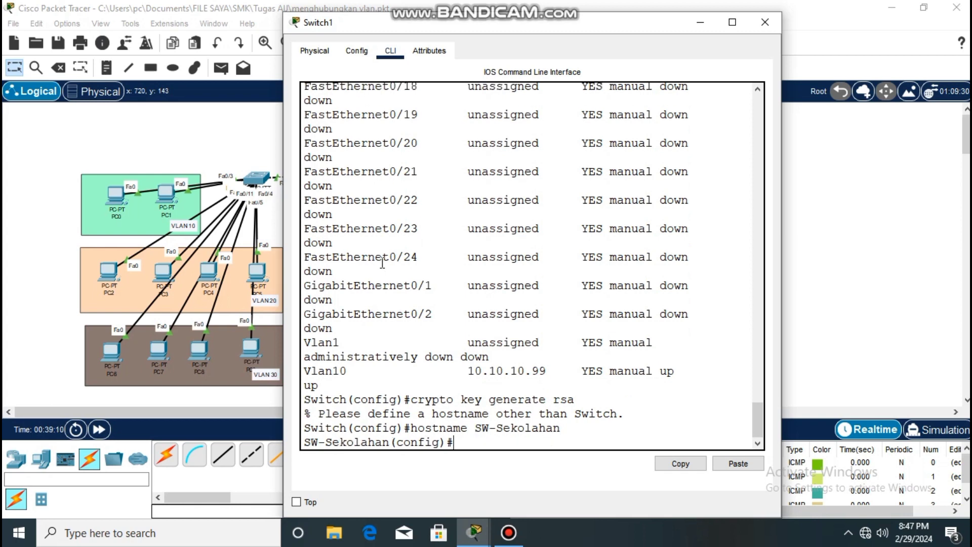
Set the switch's IP domain name to SW-Sekolahan.id.com in global configuration.
type("ip doma")
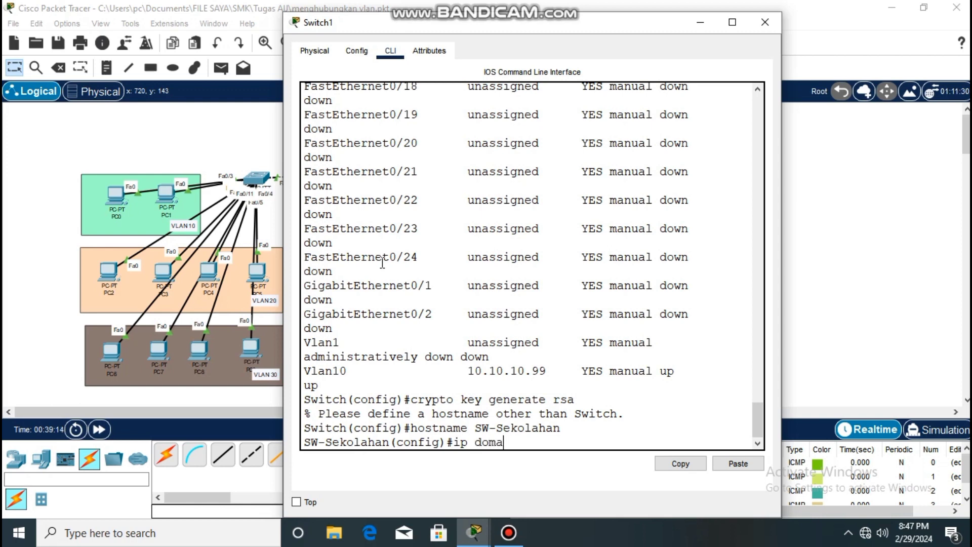
type("in")
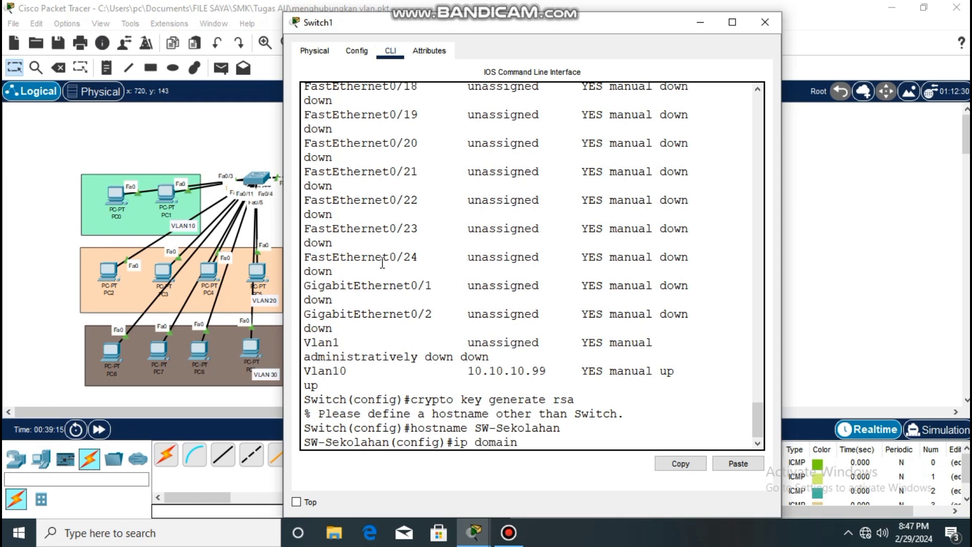
key("BackSpace")
key("BackSpace")
key("BackSpace")
type("ain-name SW-Sekolahan.id.com")
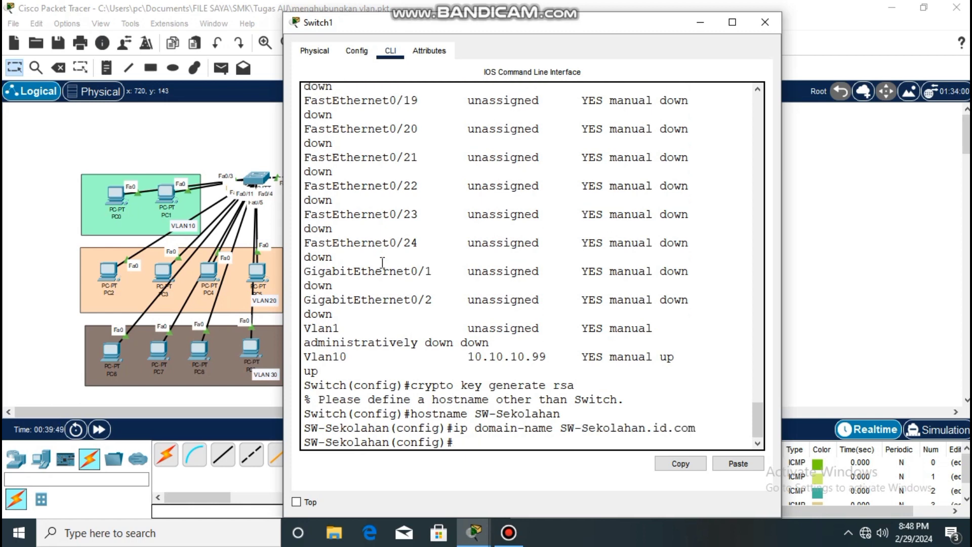
Generate RSA keys on SW-Sekolahan with a modulus of 1024 bits.
type("crypto key generate rsa")
key("Return")
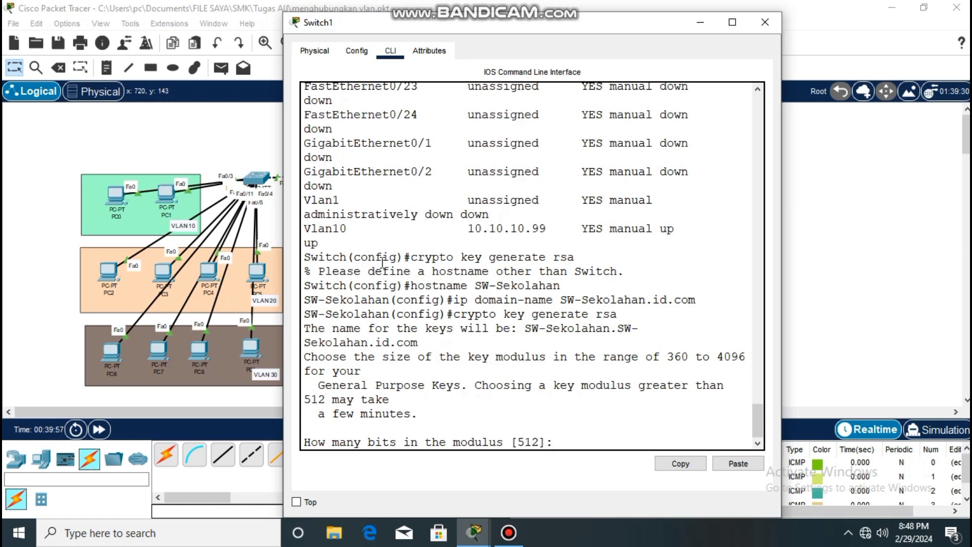
type("1024")
key("Return")
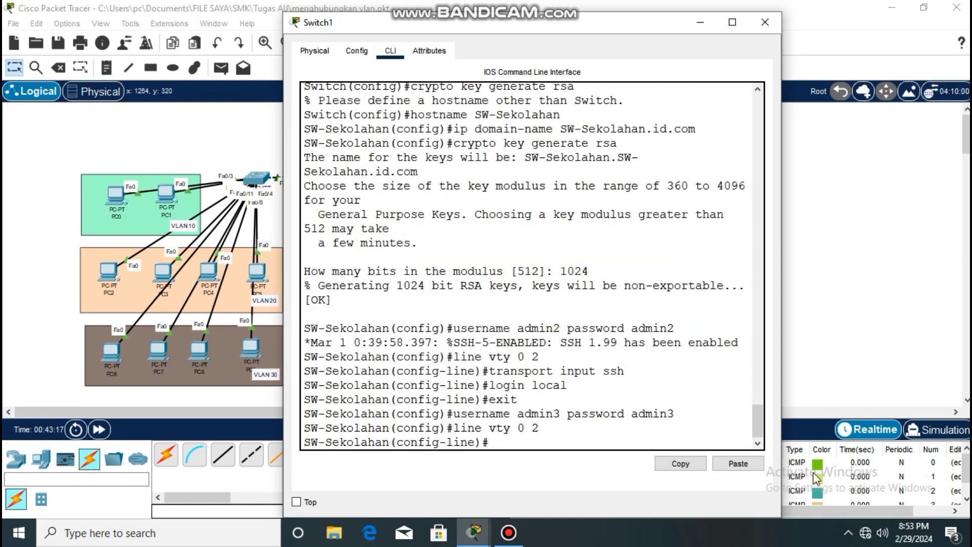
Restrict the switch's vty lines 0 2 to SSH with transport input ssh.
left_click_drag(677, 414, 388, 418)
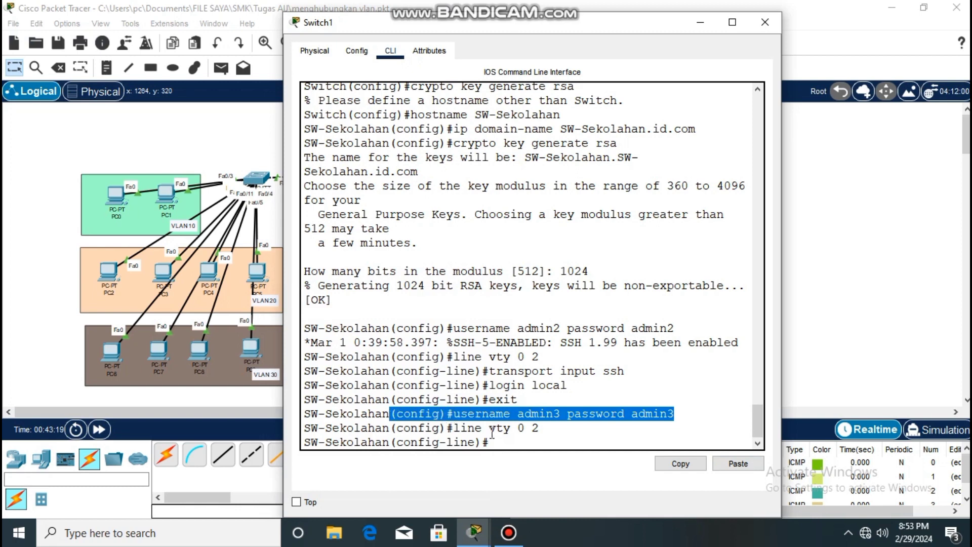
left_click(505, 450)
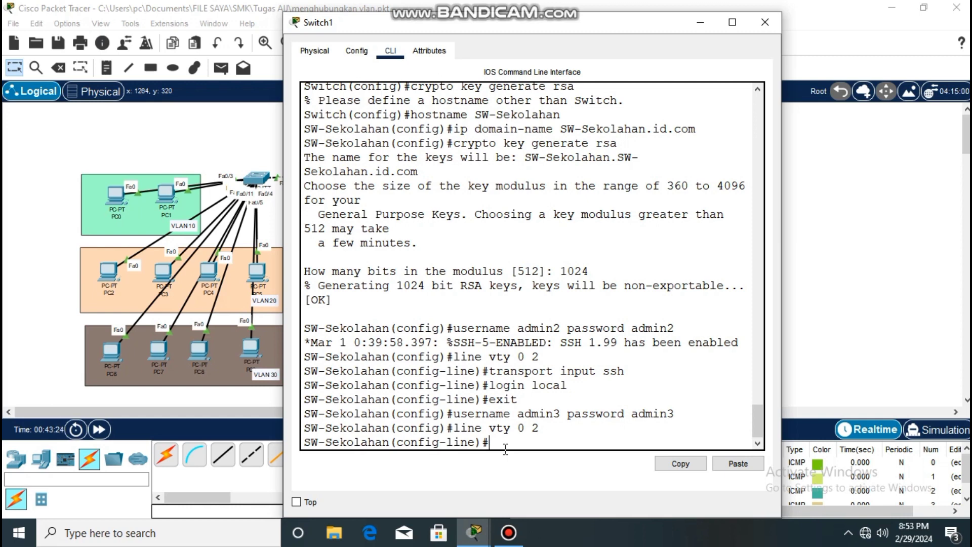
type("transport input ssh")
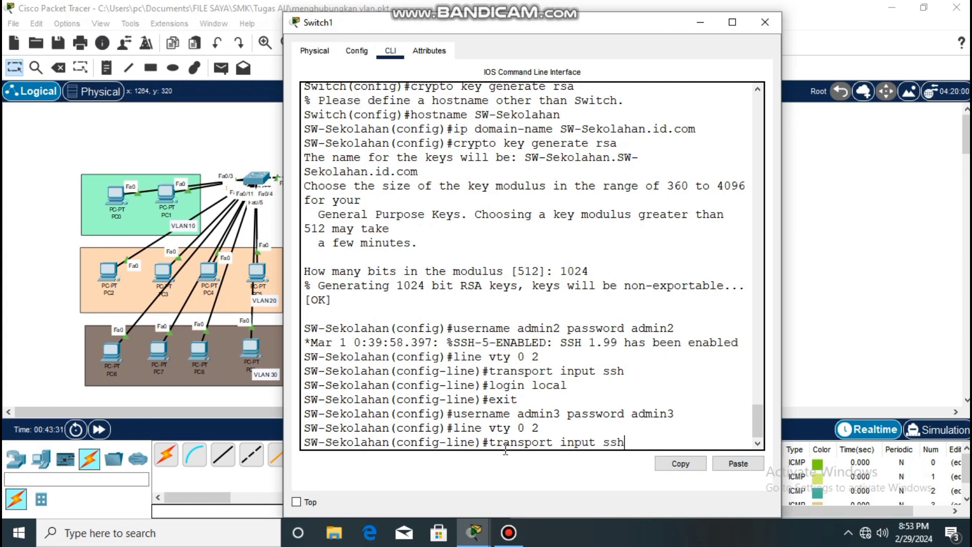
key("Return")
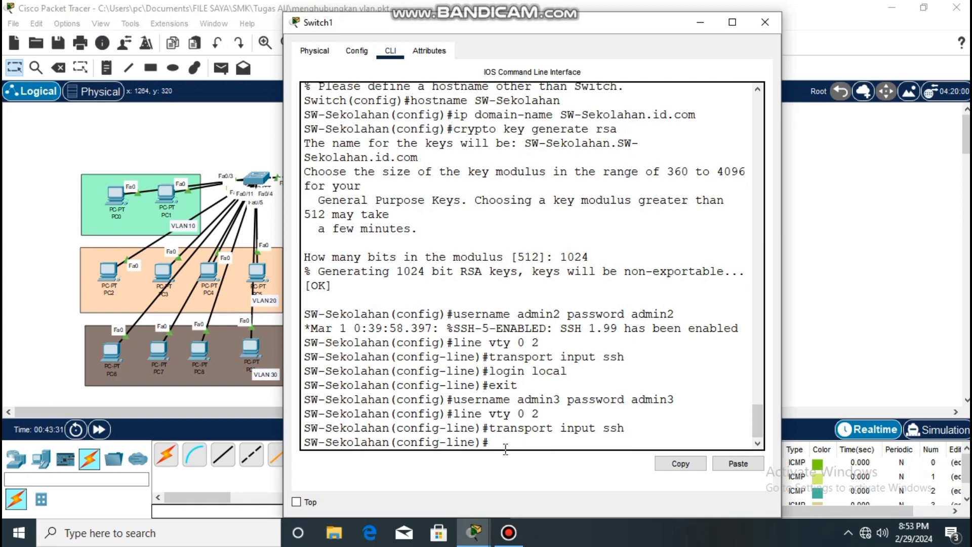
Set login local on the switch's vty lines 0 2 and put the Switch1 window away.
type("login local")
key("Return")
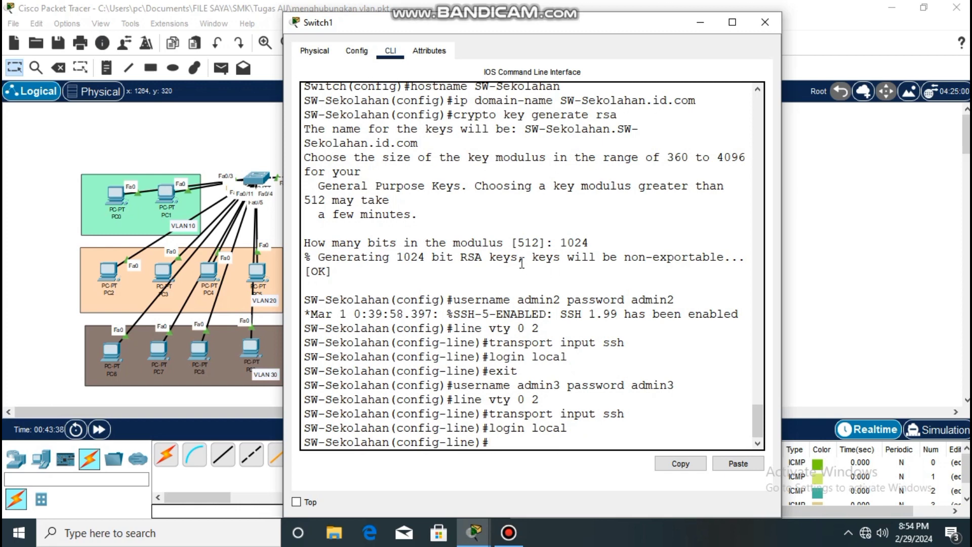
left_click(708, 28)
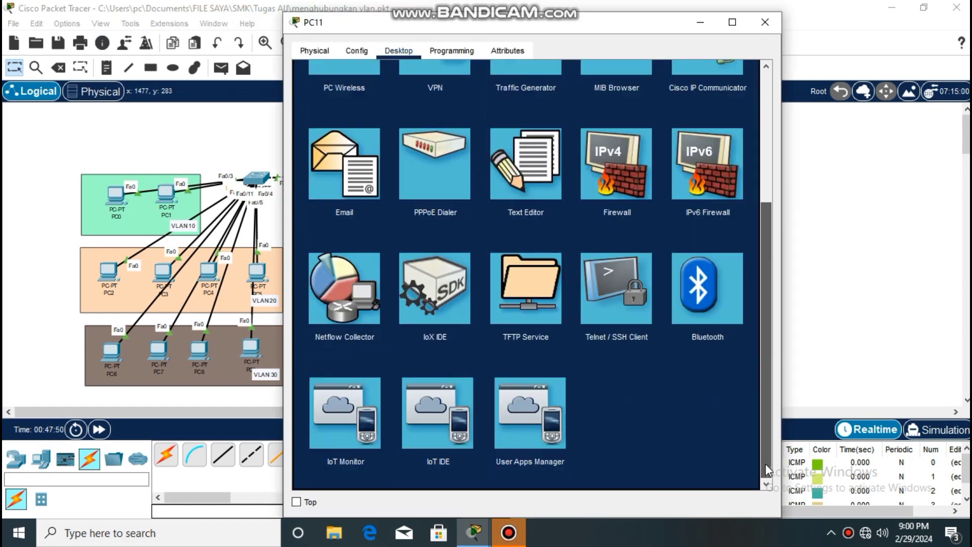
Start an SSH connection from PC11's Telnet / SSH Client to host 10.10.10.99 with username admin3.
left_click(608, 290)
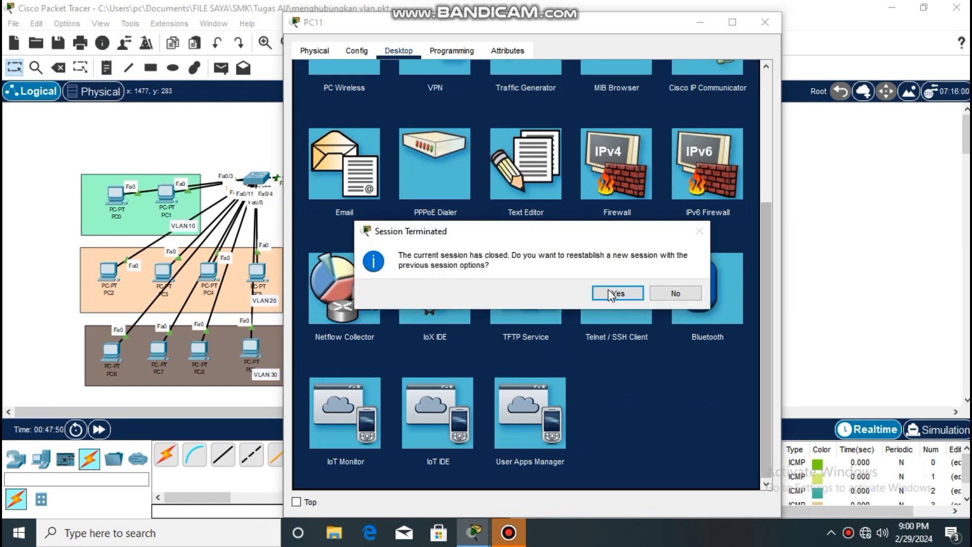
left_click(609, 289)
left_click(613, 295)
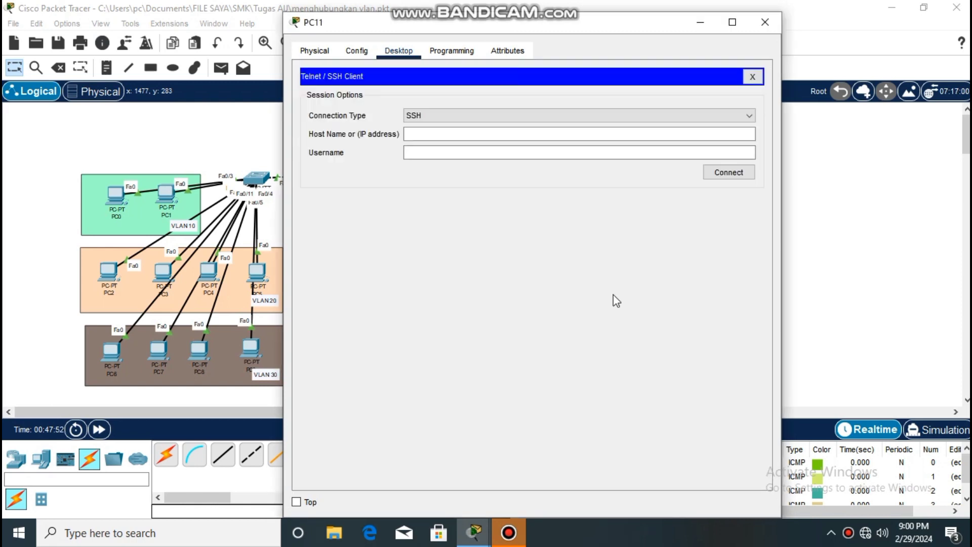
left_click(431, 134)
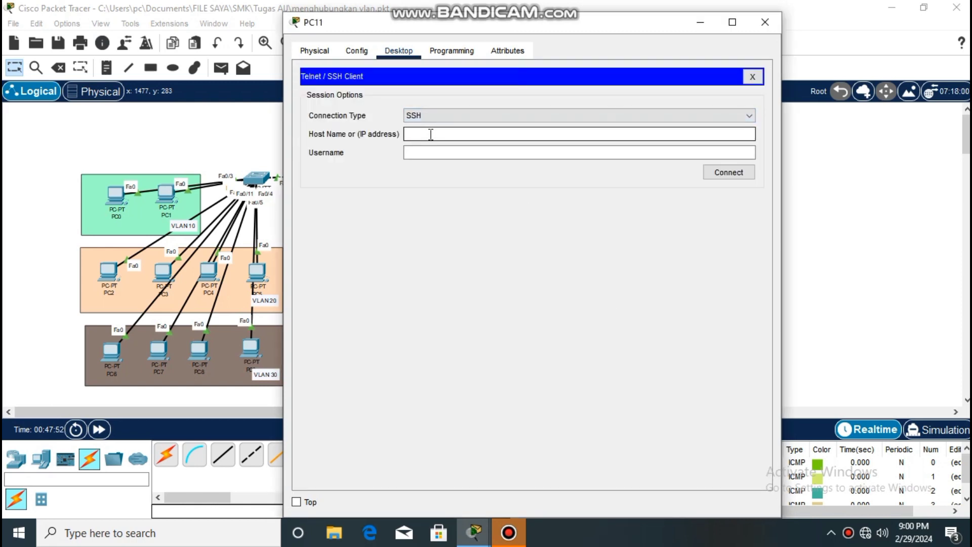
type("10.10.10.99")
left_click(431, 152)
type("adm")
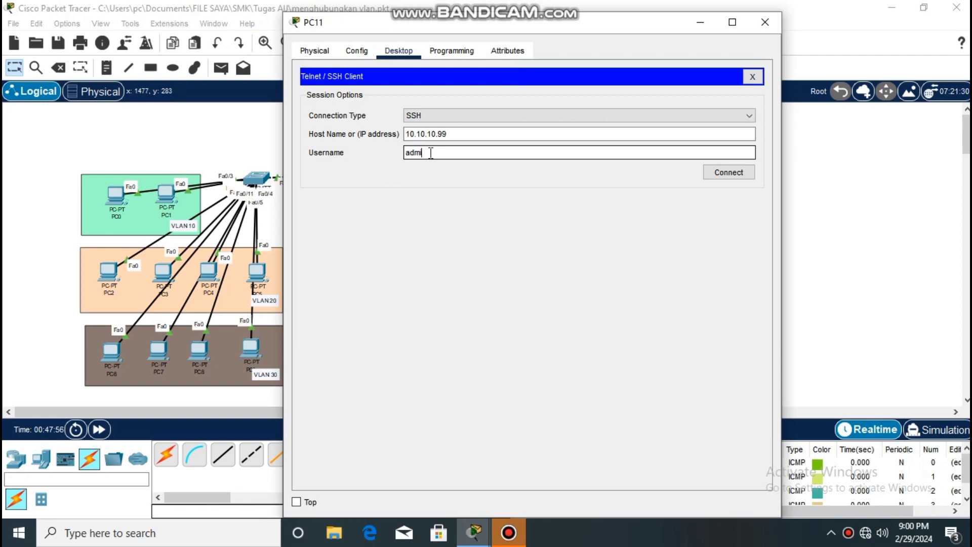
type("in3")
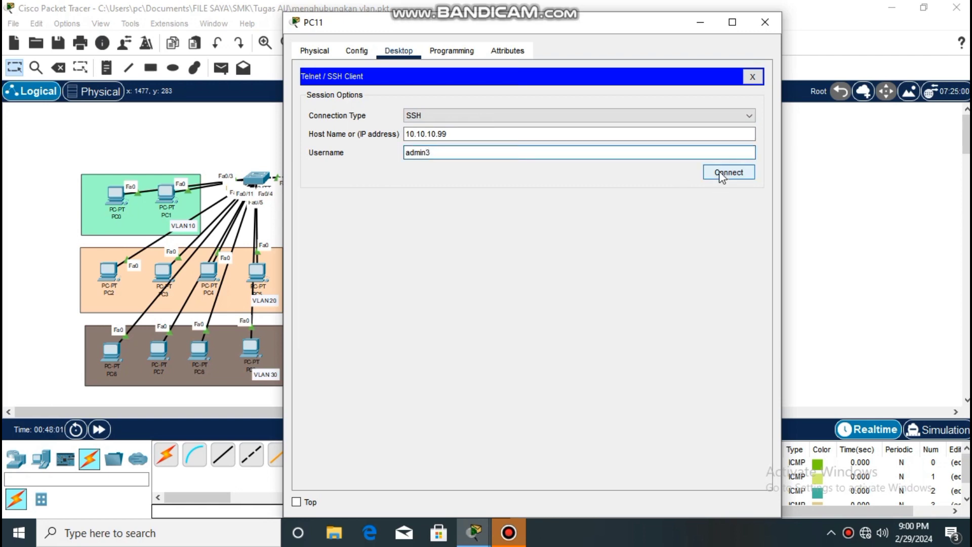
left_click(721, 175)
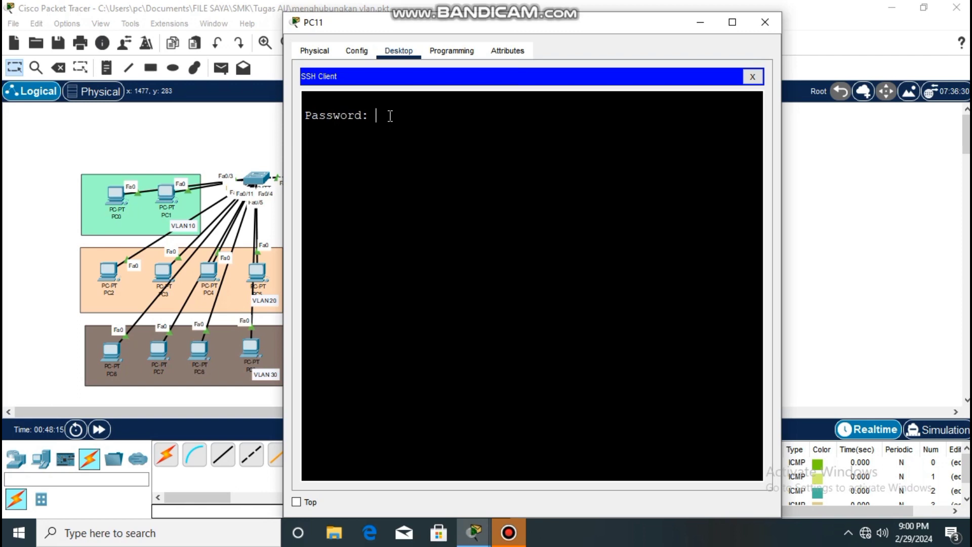
Submit the SSH account password on PC11, try to enter privileged mode with en, and put the PC11 window away.
key("Return")
type("en")
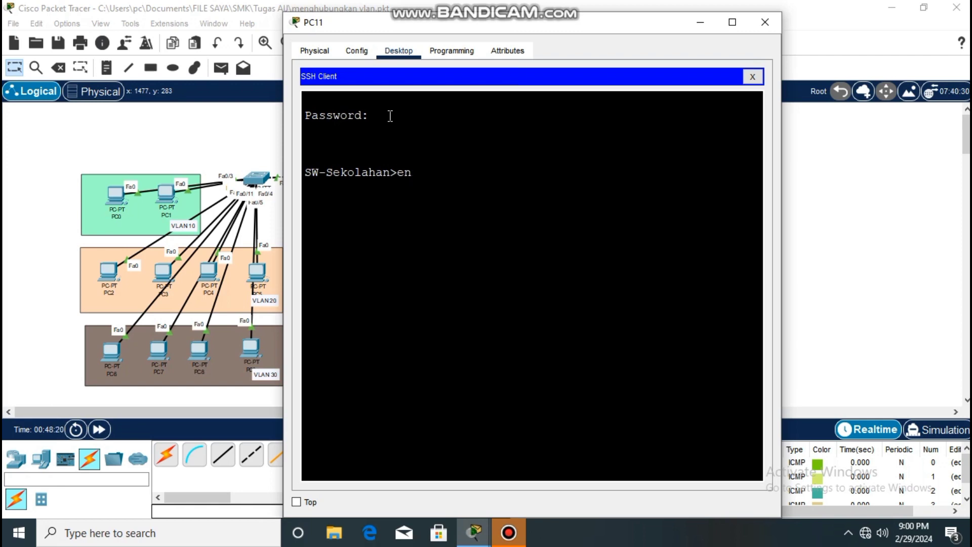
key("Return")
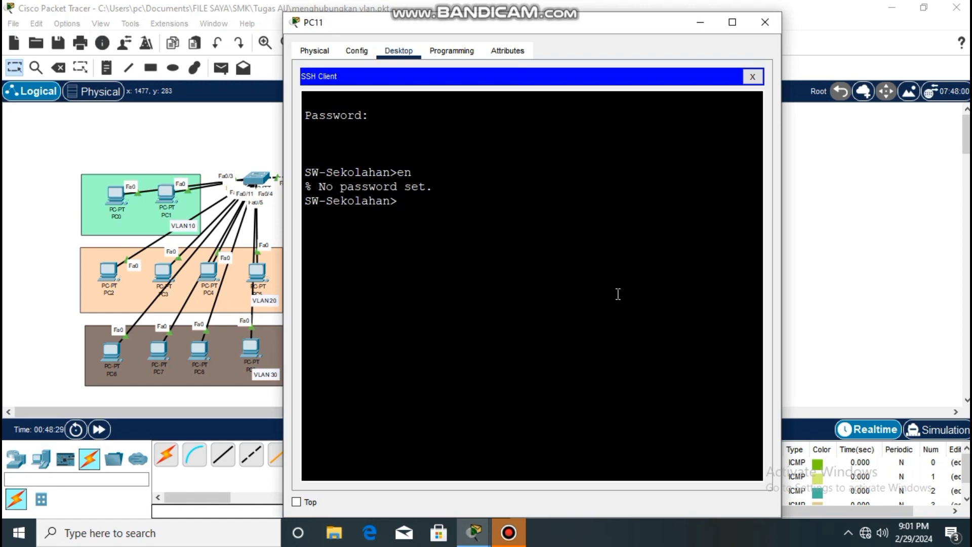
left_click(701, 22)
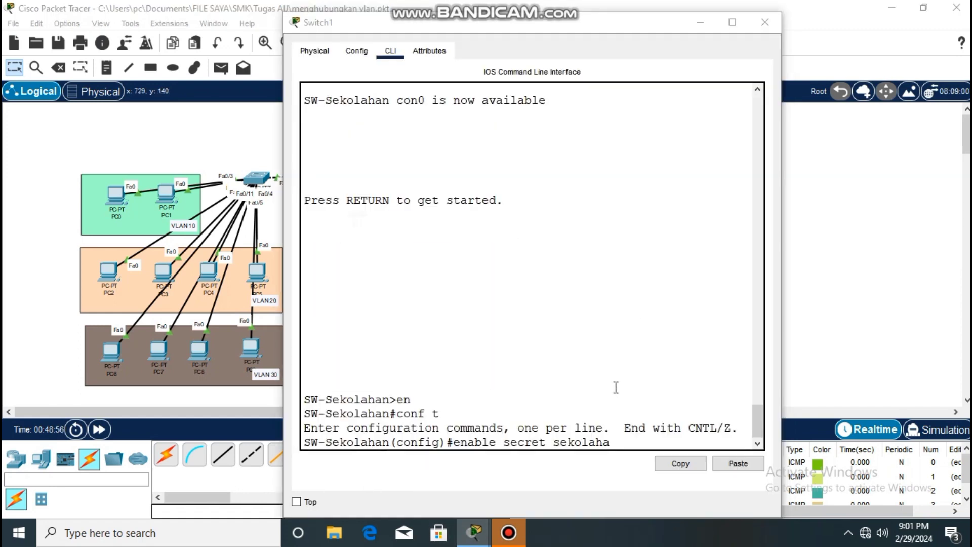
Complete the enable secret command with the privileged-mode password in Switch1's global configuration, and put the Switch1 window away.
left_click(621, 439)
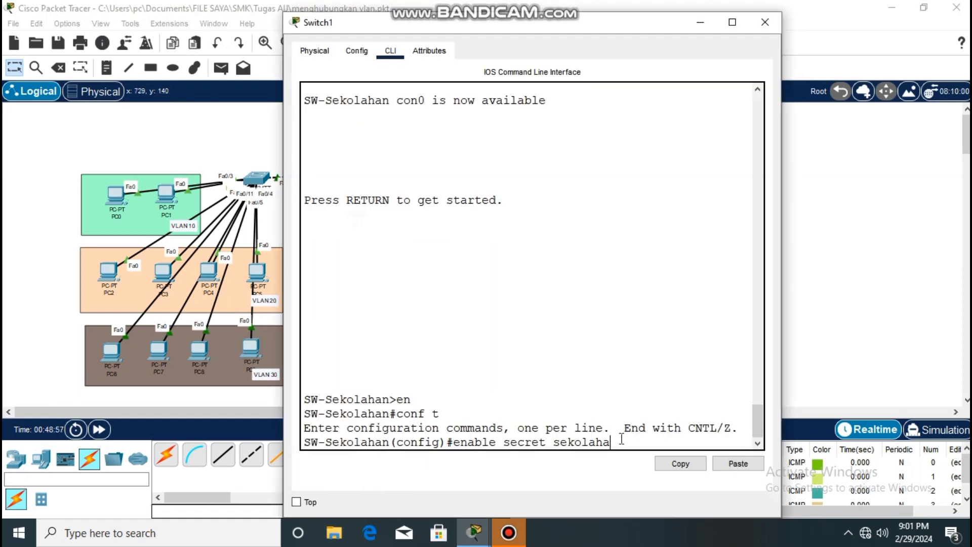
type("n is")
key("BackSpace")
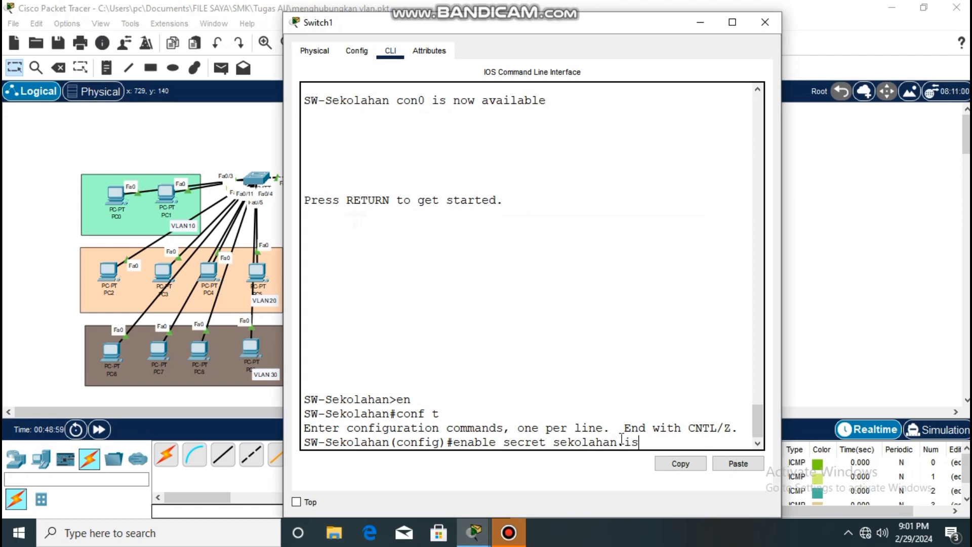
type("d")
key("Return")
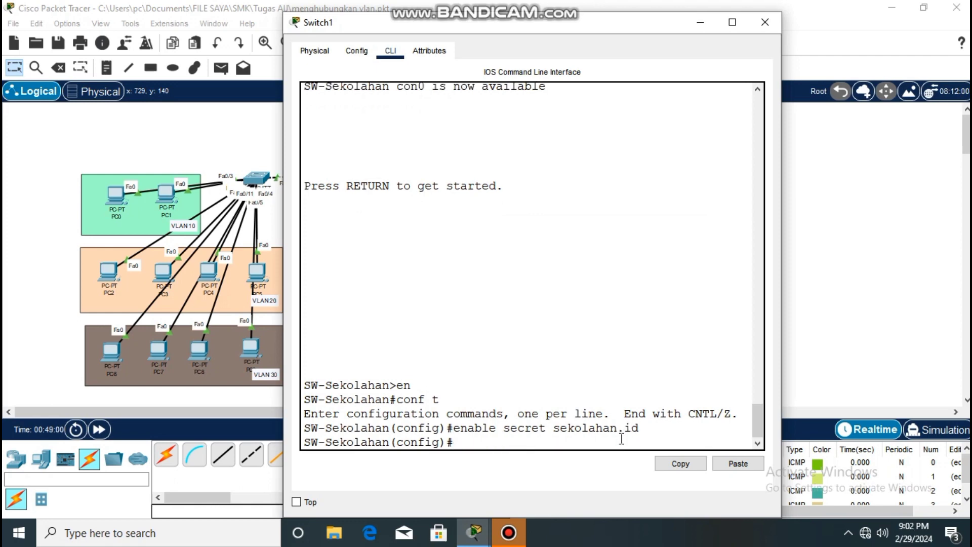
left_click(700, 23)
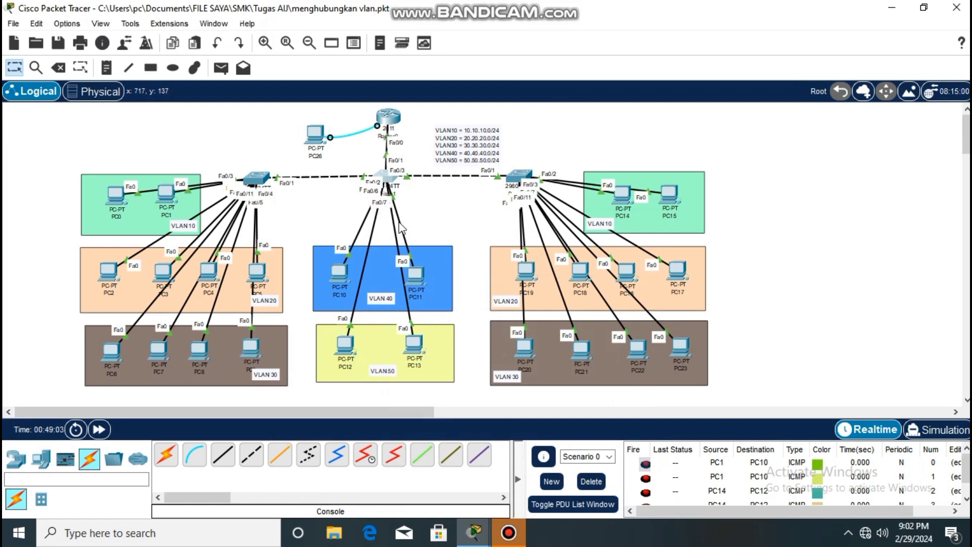
Enter privileged mode on SW-Sekolahan from PC11's open SSH session using en and the enable password.
left_click(409, 275)
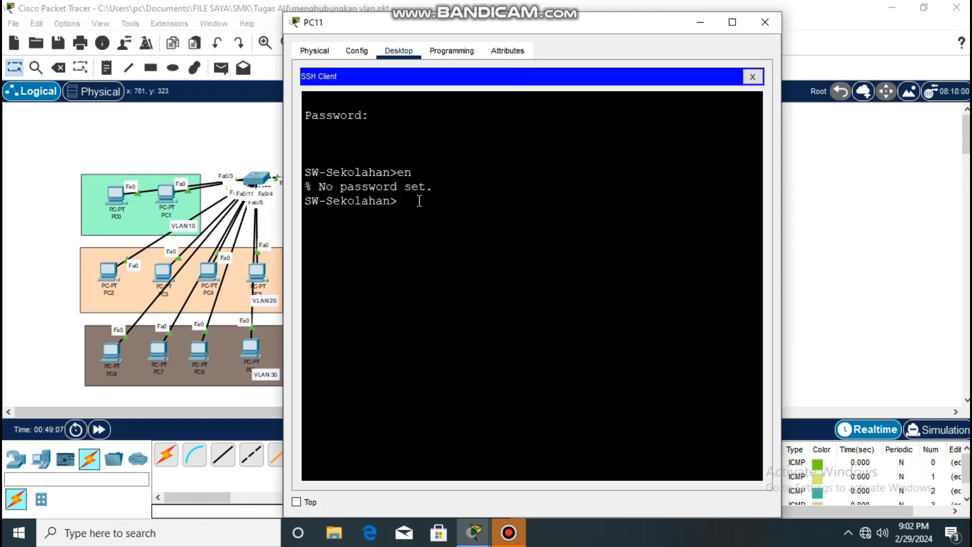
type("en")
key("Return")
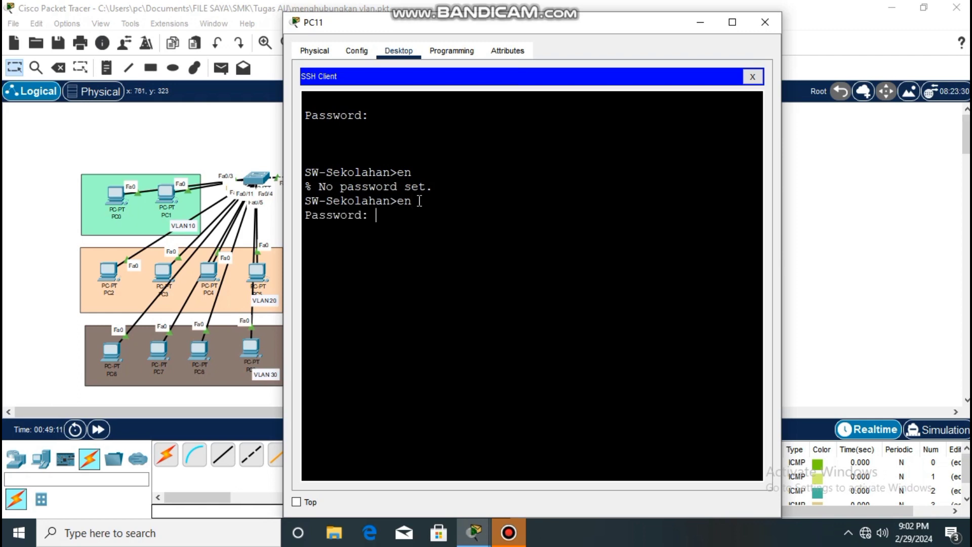
key("Return")
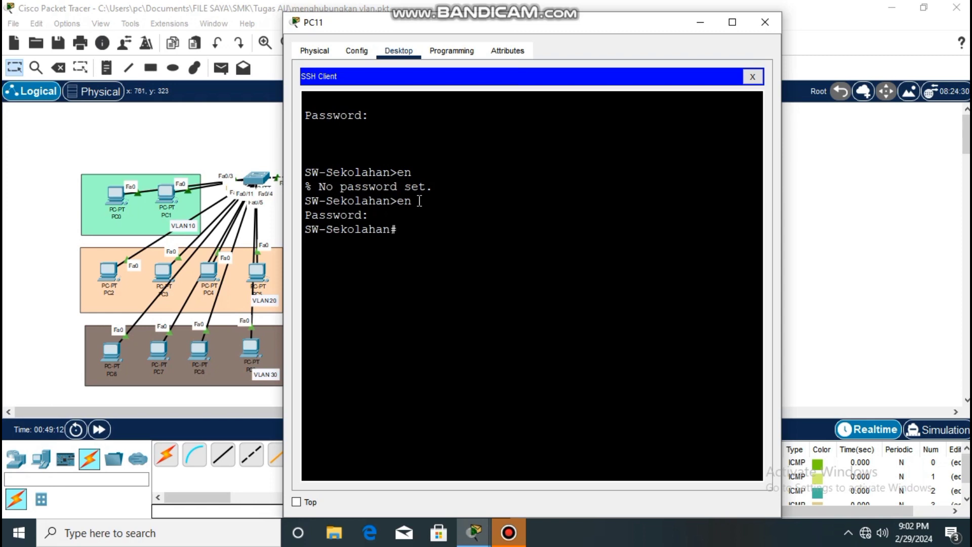